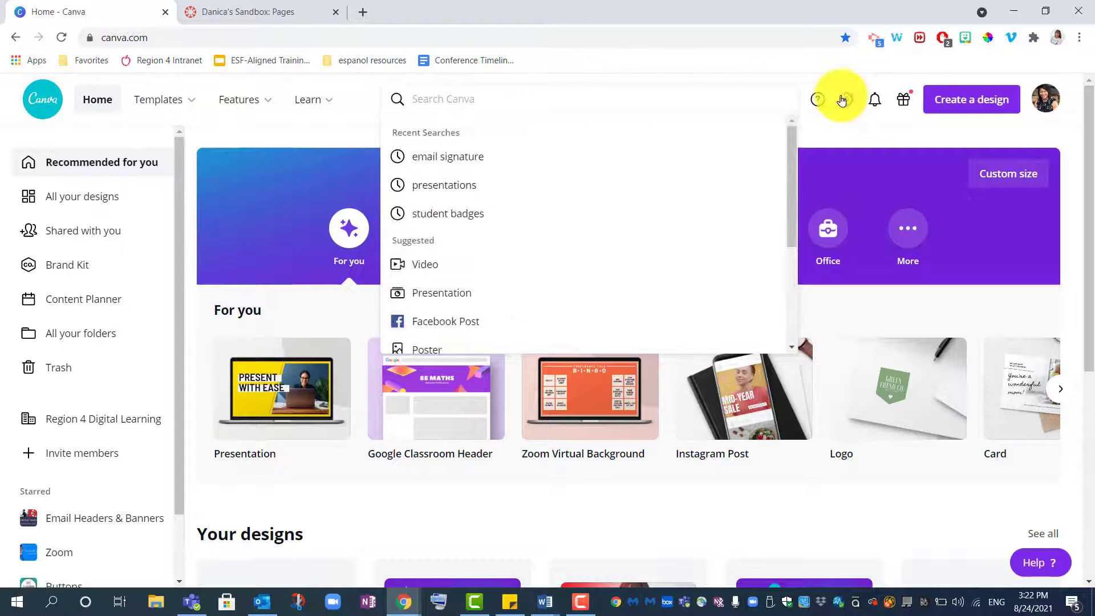
Step: Create a Google Classroom Header design and apply the recently used blue WELCOME template with school-supplies illustrations
click(961, 101)
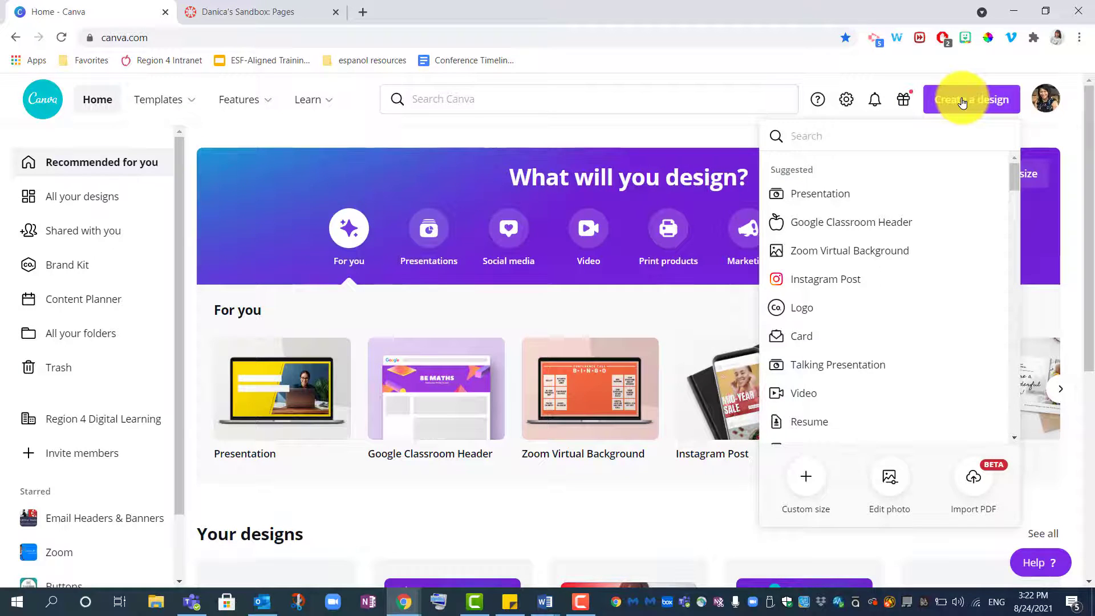
click(873, 228)
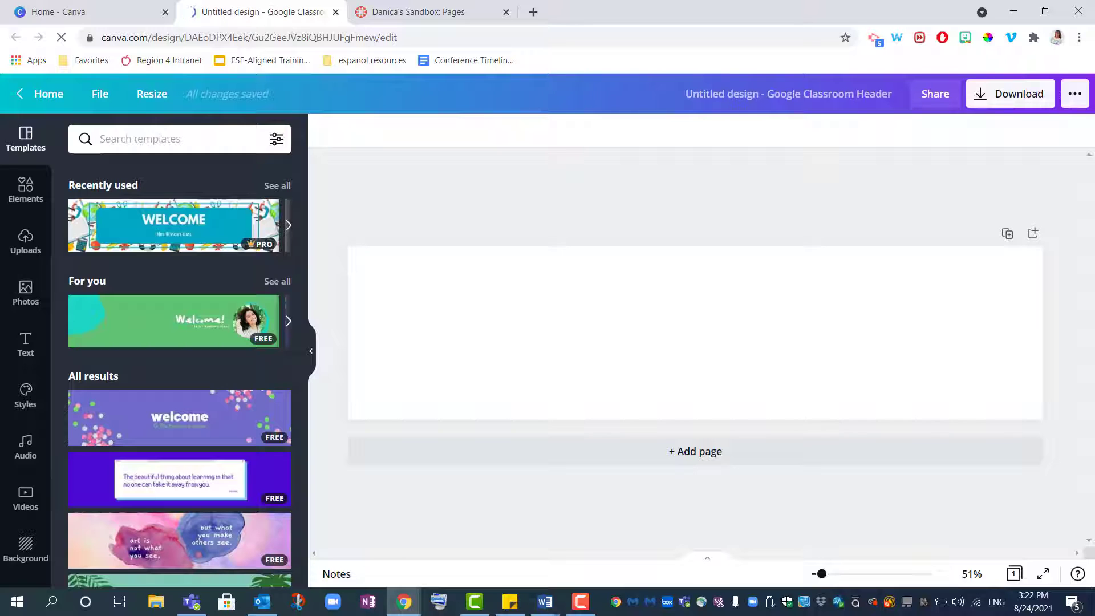
scroll(256, 291, down, 1)
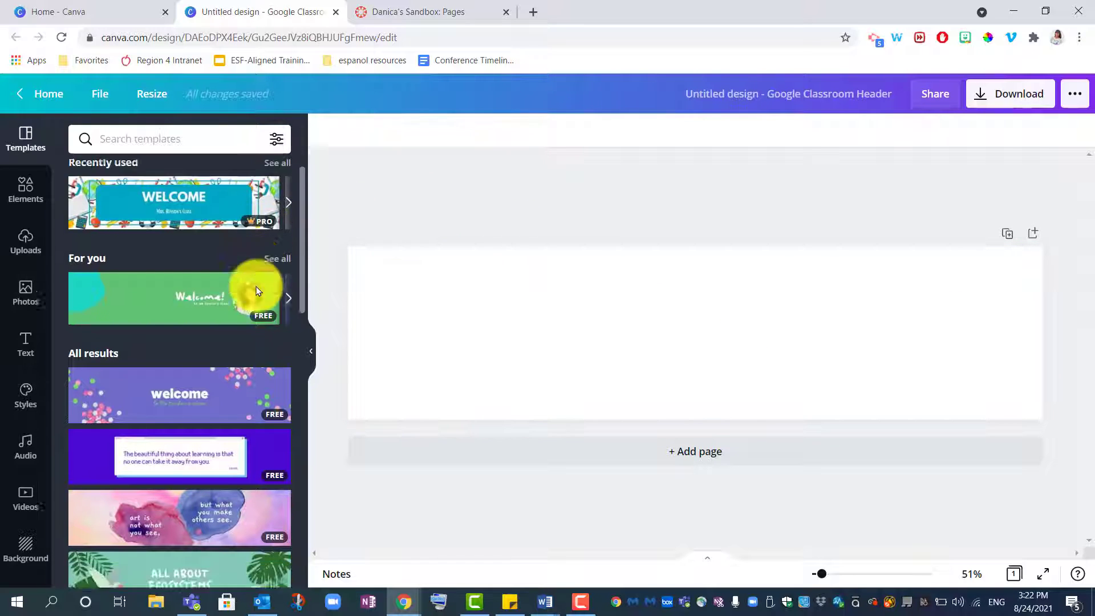
scroll(256, 290, down, 7)
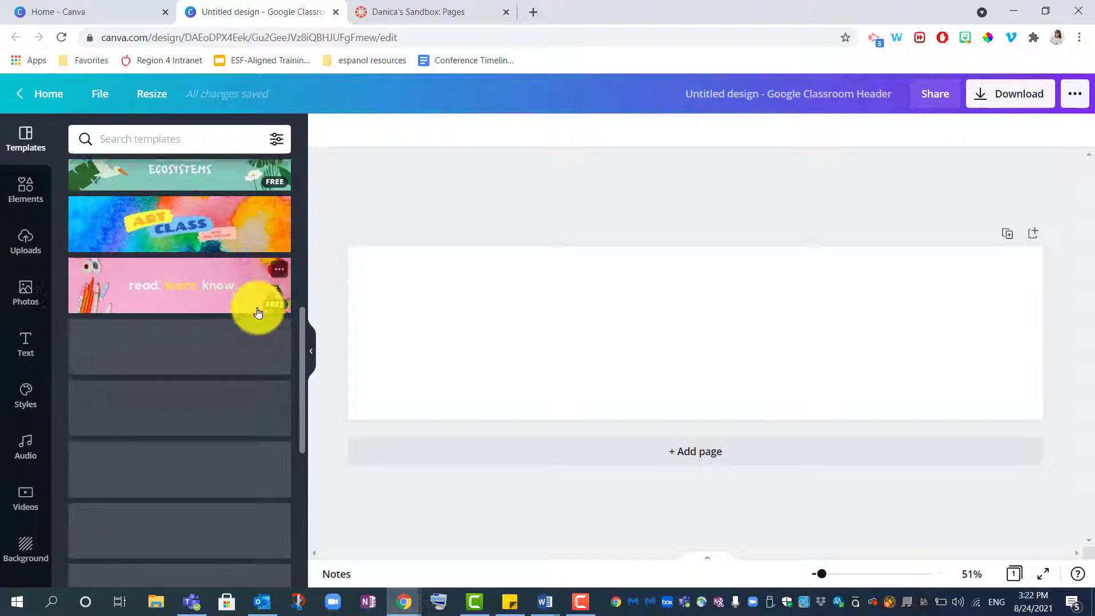
scroll(258, 312, down, 3)
scroll(258, 312, down, 9)
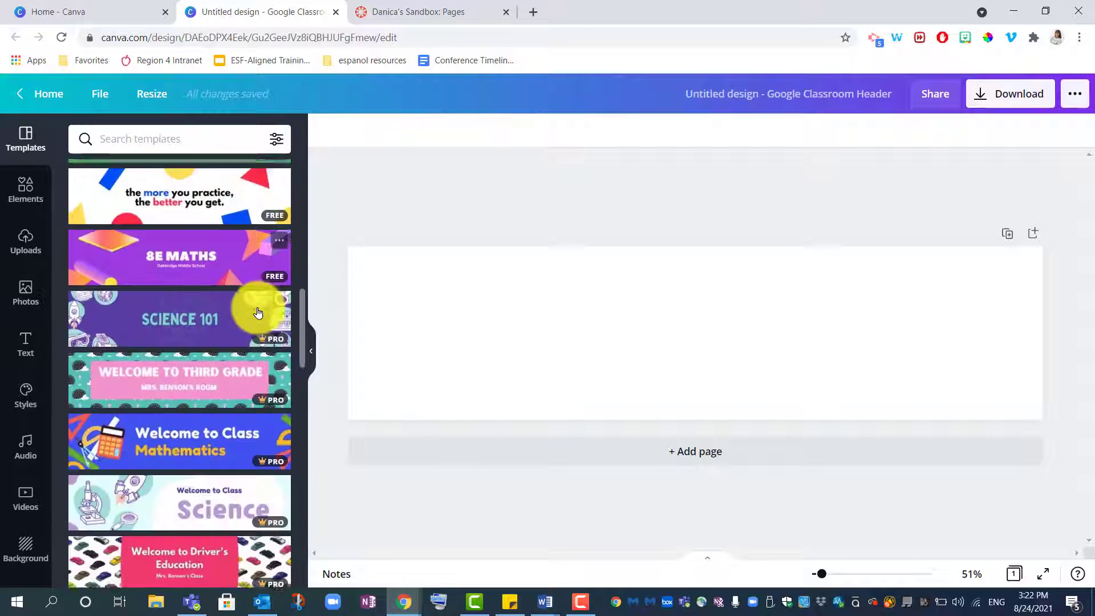
scroll(264, 342, down, 3)
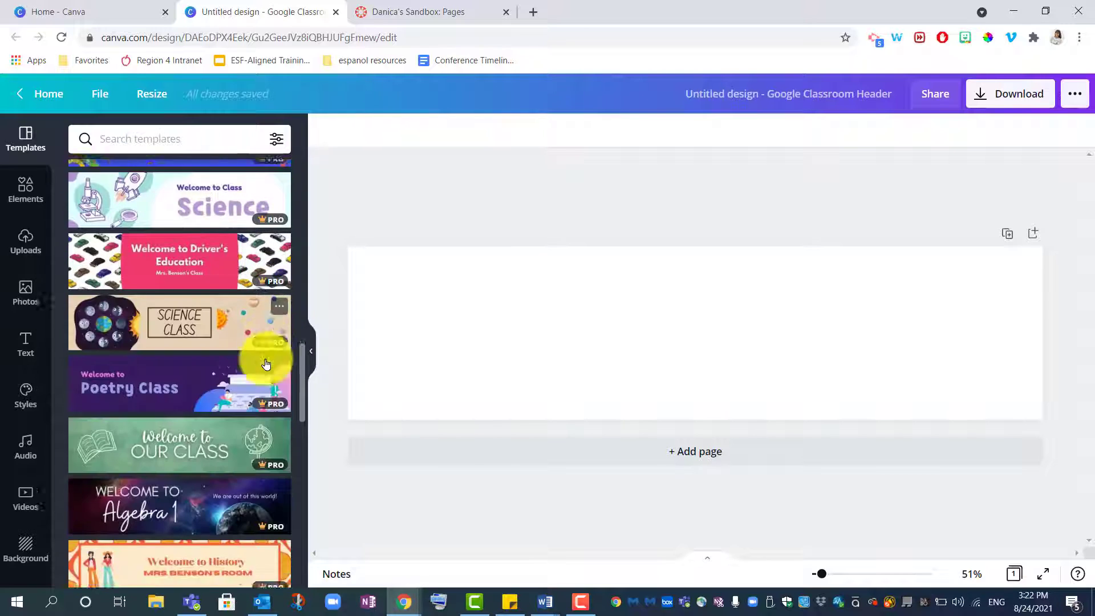
scroll(254, 376, up, 15)
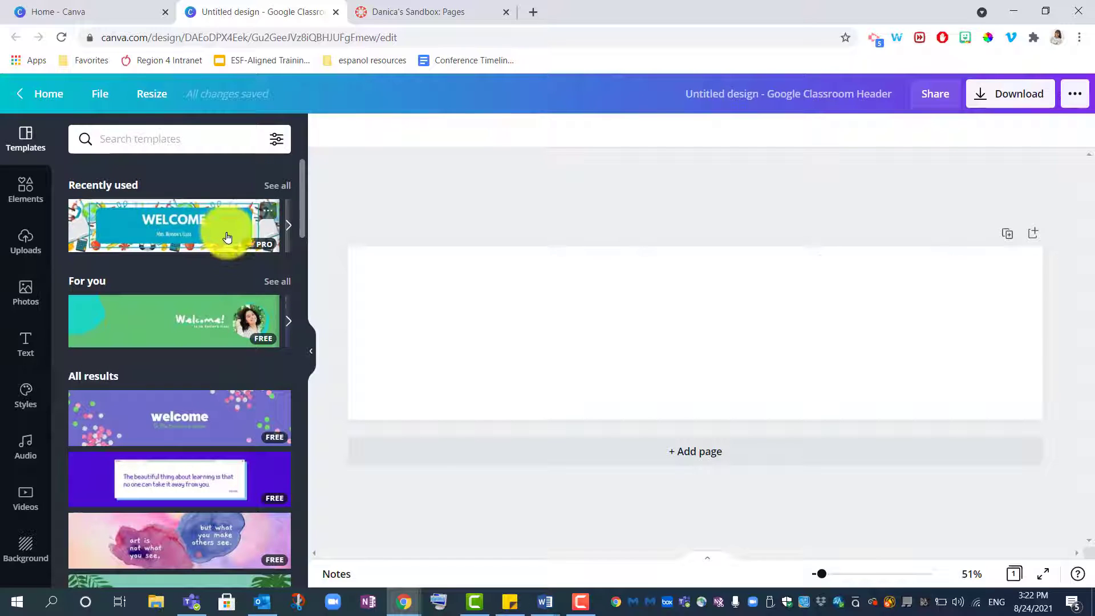
click(225, 232)
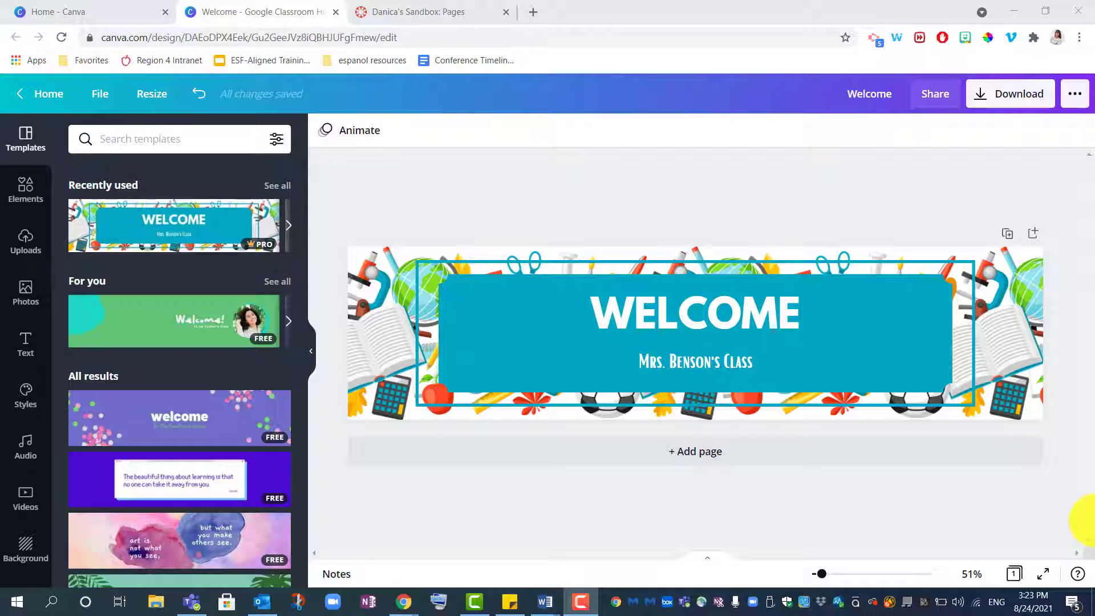
Step: Replace the WELCOME heading with "BEST PRACTICES FOR CREATING E-LEARNING EXPERIENCES"
double_click(746, 312)
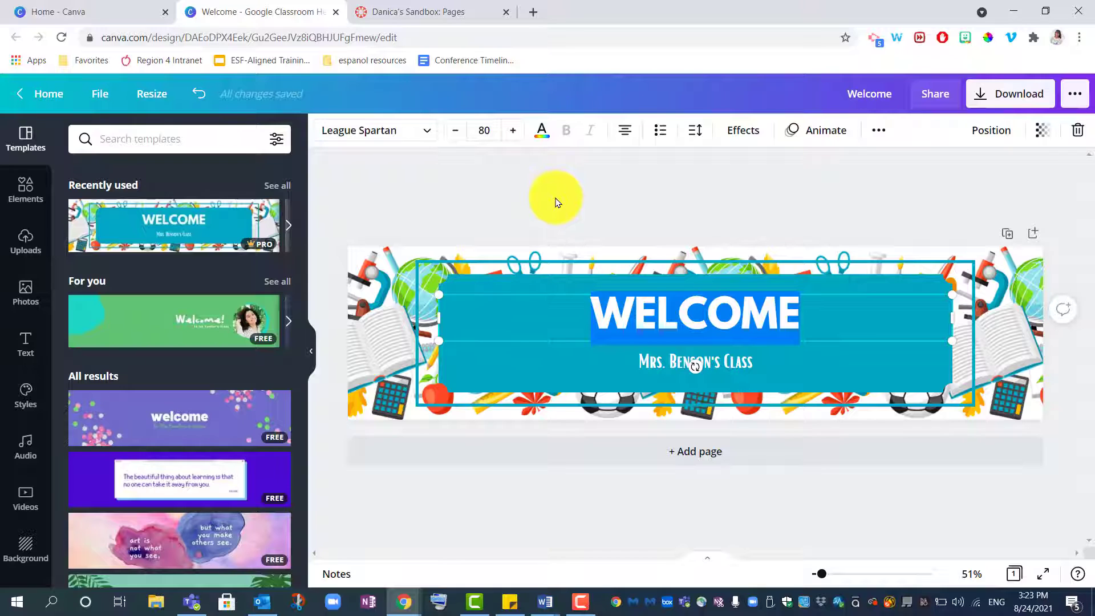
text(BES)
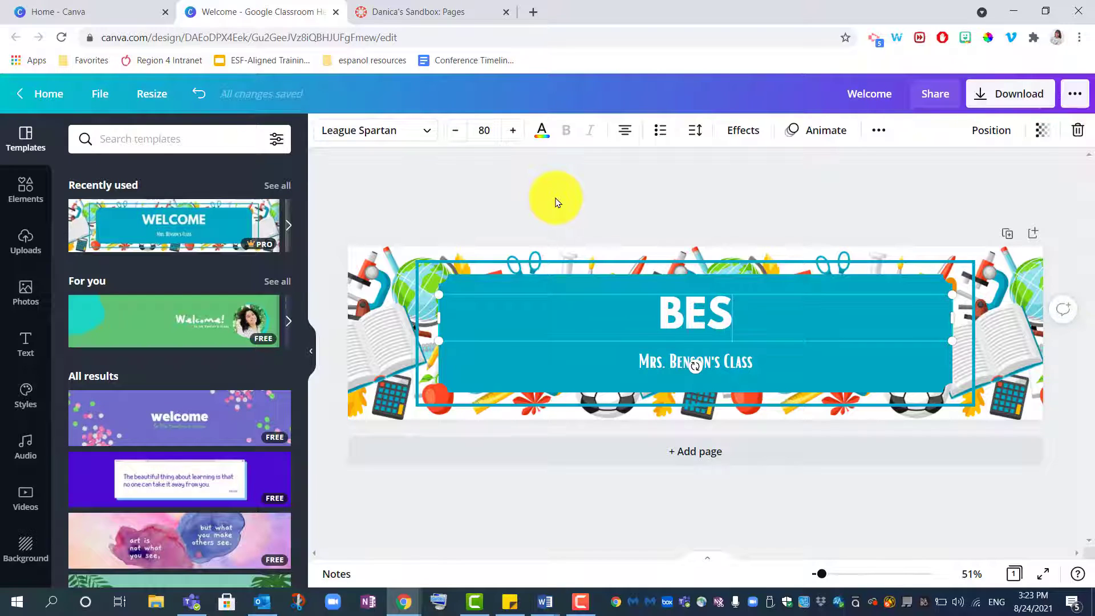
text(T {RA)
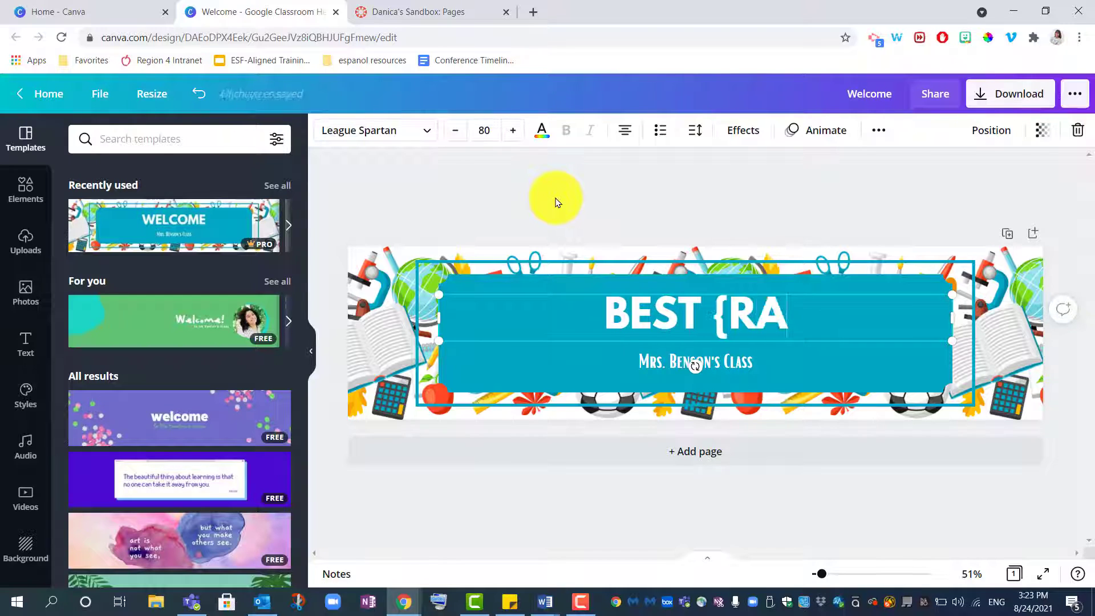
key(BackSpace)
key(BackSpace)
key(BackSpace)
text(PRACT)
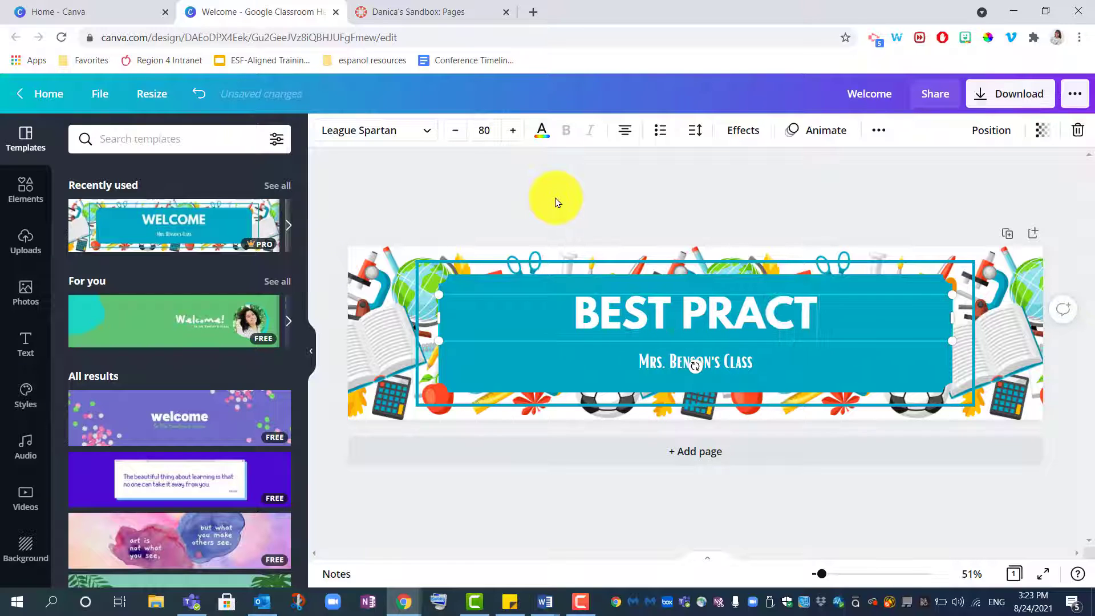
text(ICES FOR C)
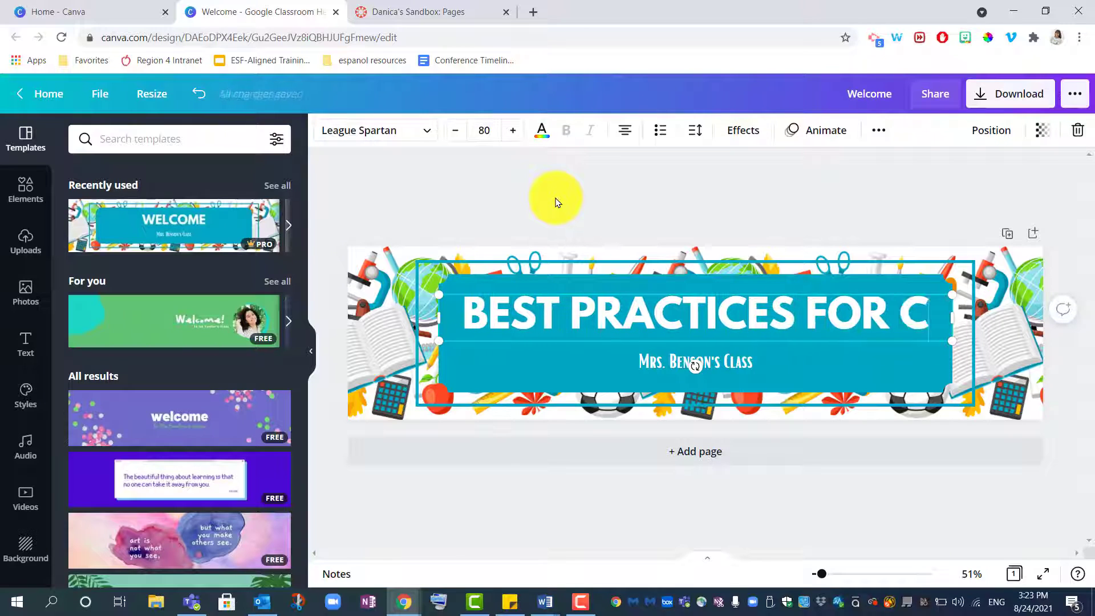
text(REATING)
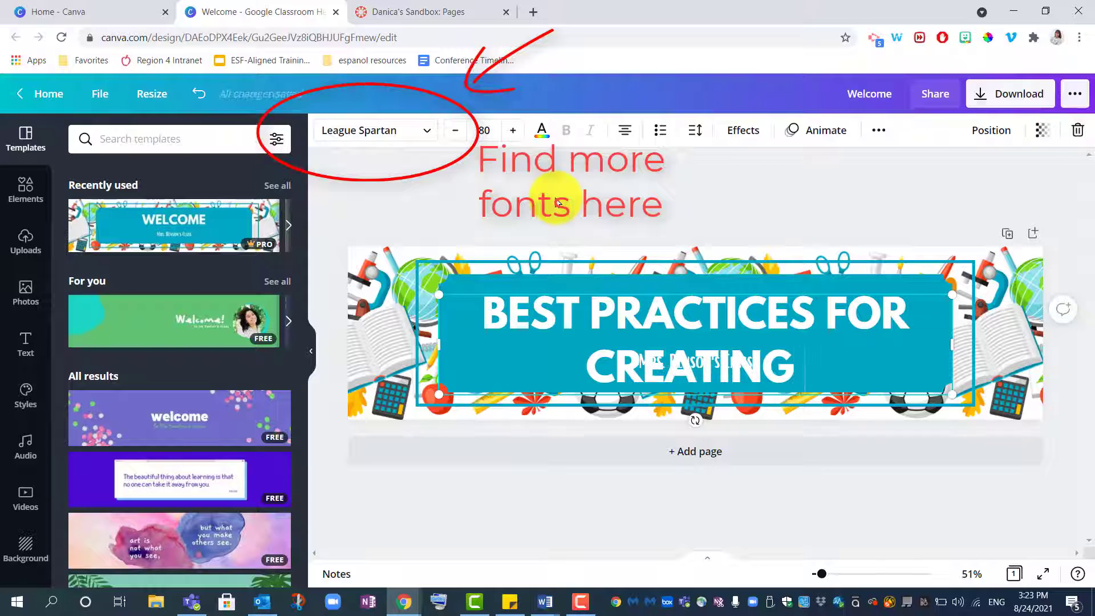
text( E-LEAR)
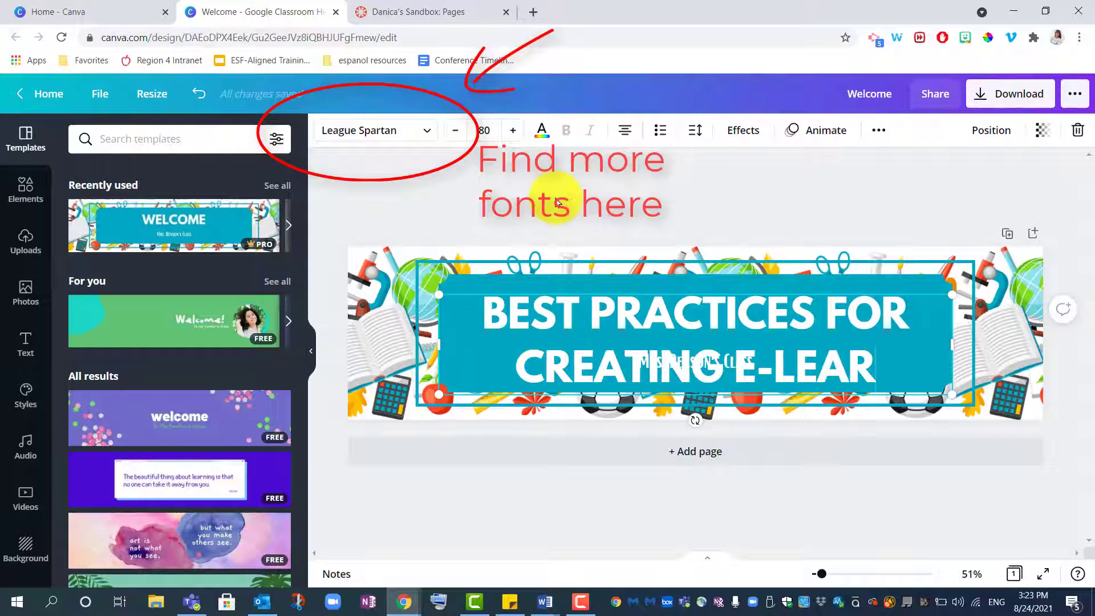
text(NING EXPER)
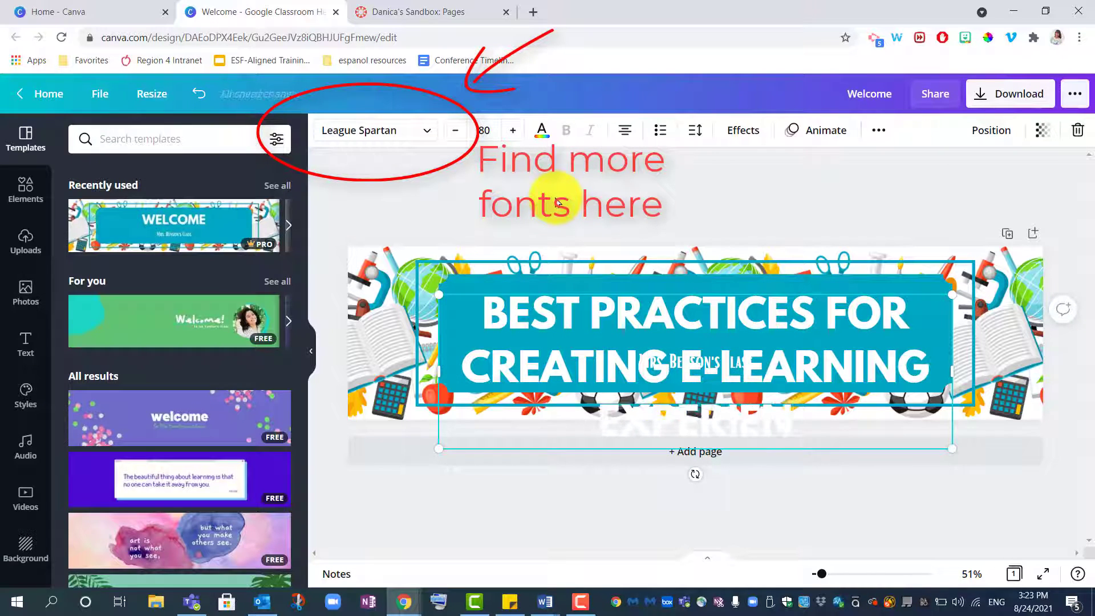
text(IENCES)
key(Return)
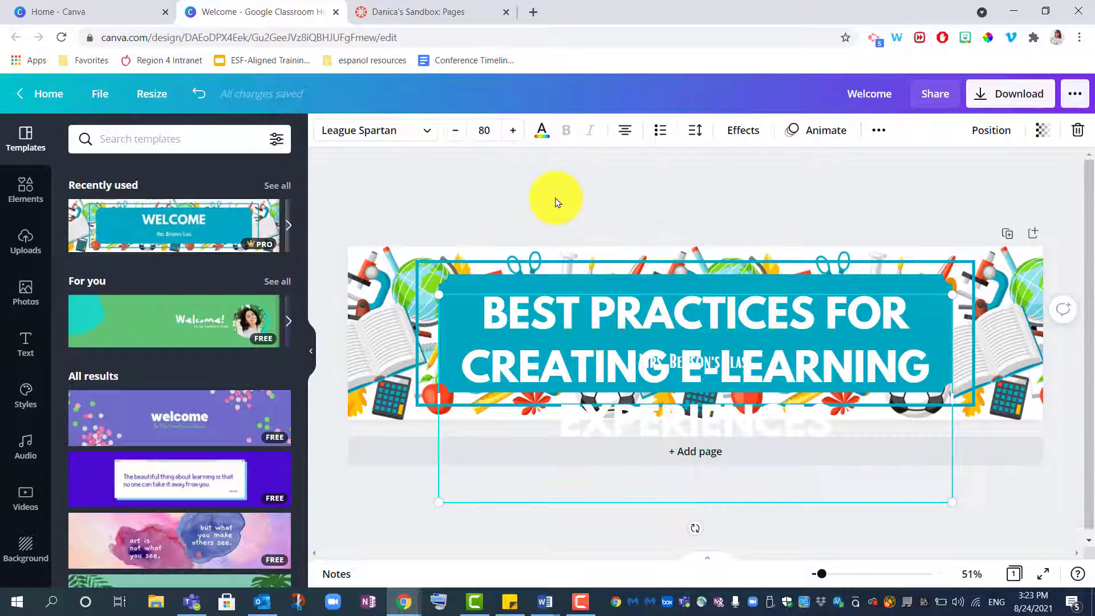
click(558, 183)
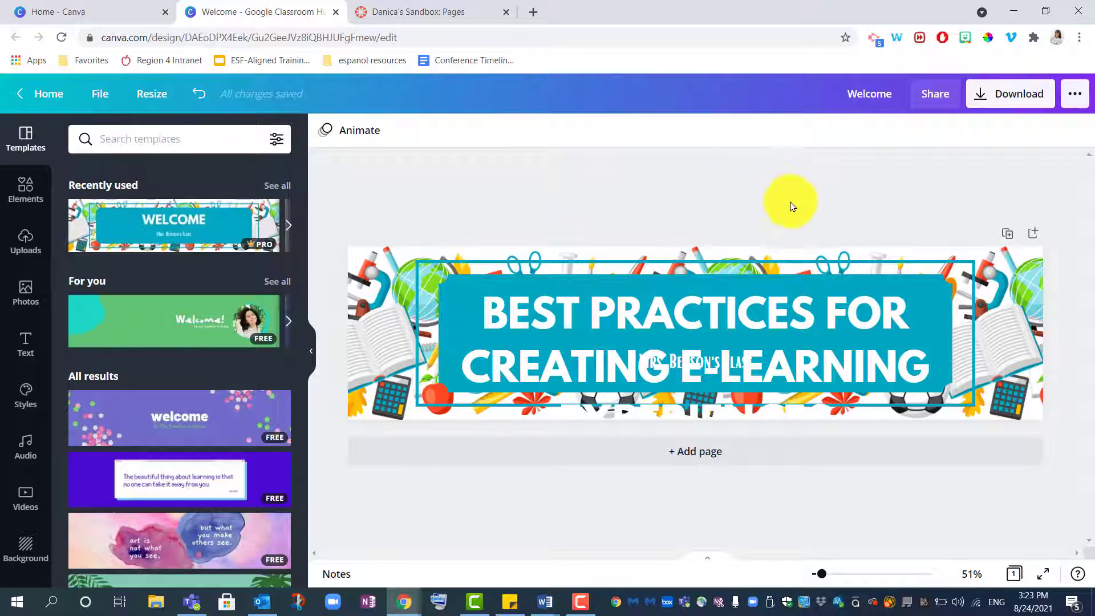
Step: Move the heading up to the upper edge of the blue box and delete the class-name subtitle
click(794, 317)
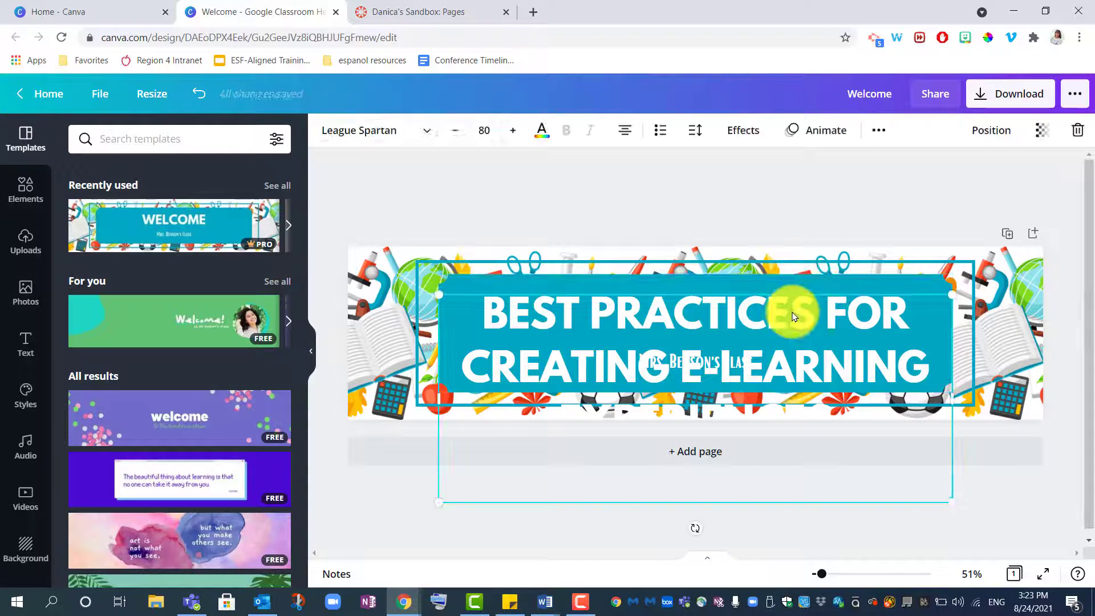
drag(794, 317, 733, 280)
click(728, 364)
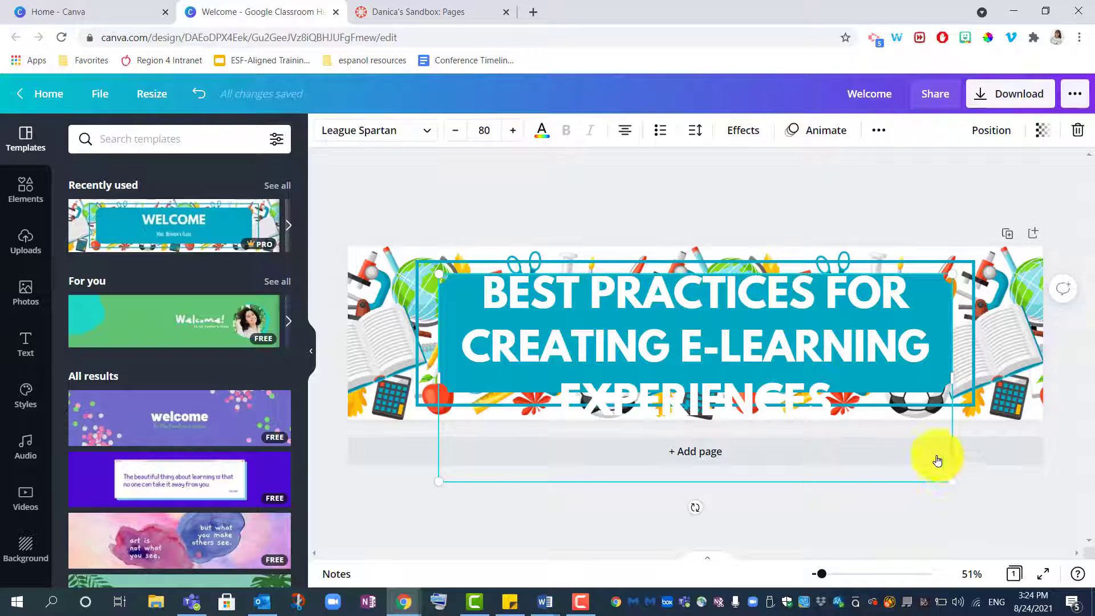
Step: Scale the heading down until its three lines fit inside the blue box, and centre it horizontally on the banner
drag(937, 461, 924, 420)
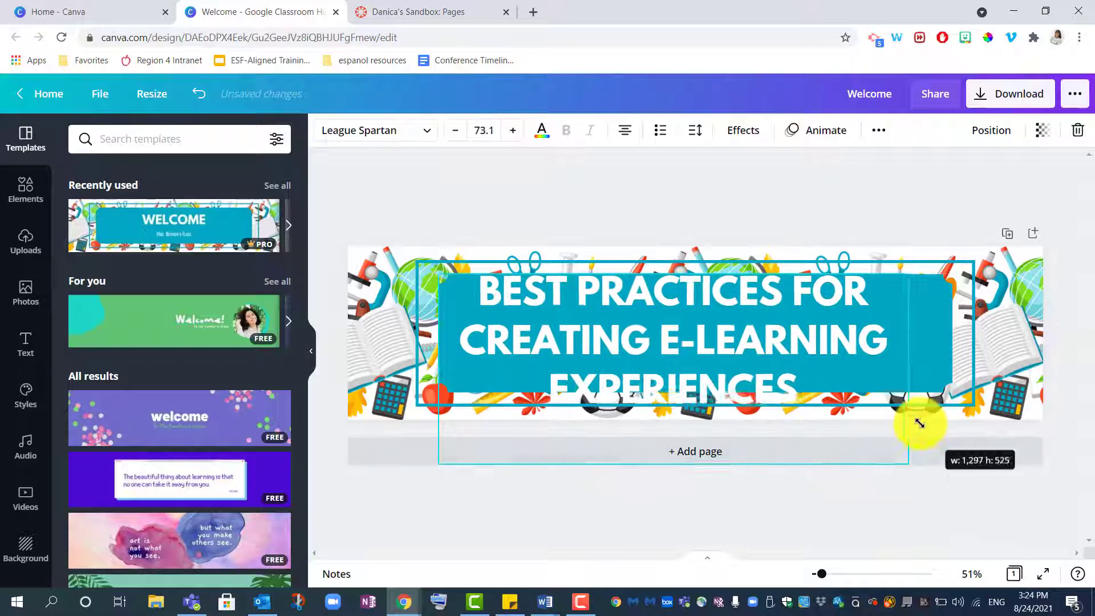
click(878, 415)
drag(899, 455, 832, 357)
click(740, 252)
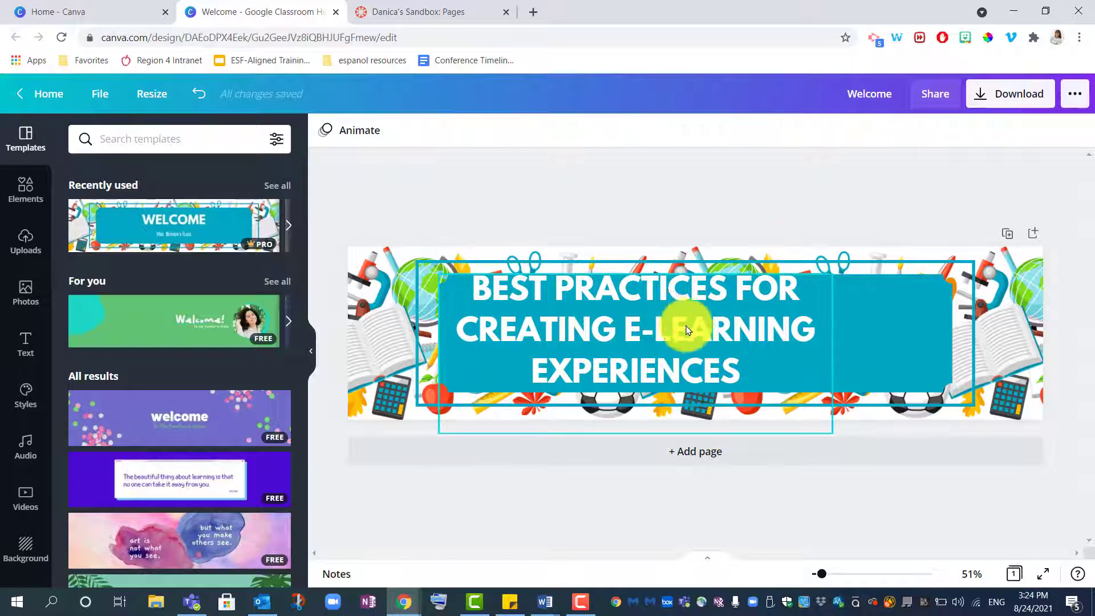
drag(687, 330, 728, 317)
click(745, 223)
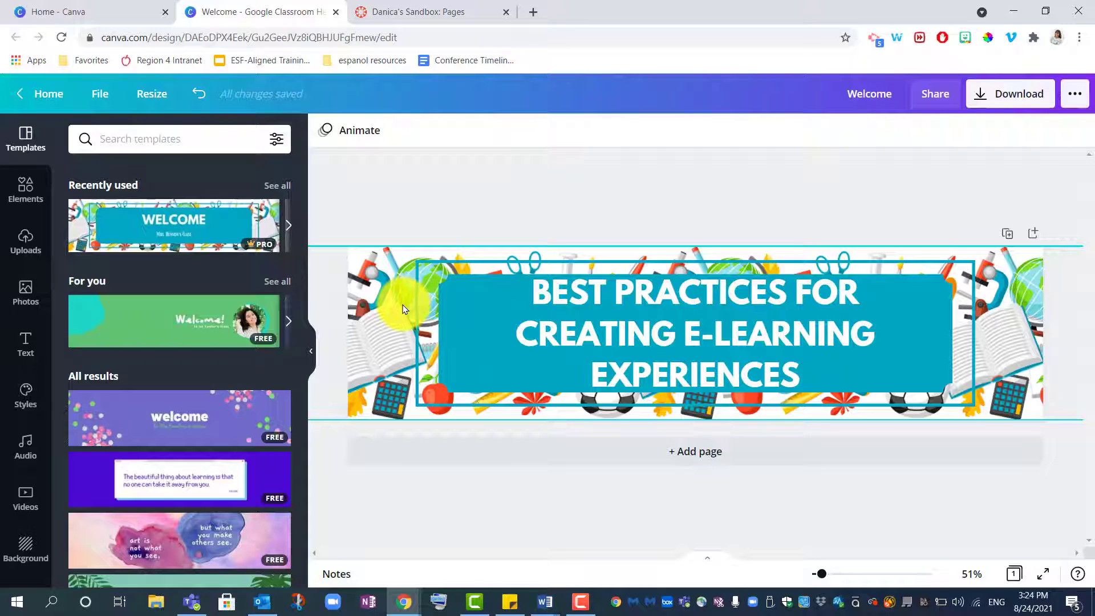
Step: Delete both groups of school-supplies illustrations behind the banner's blue title box
click(399, 324)
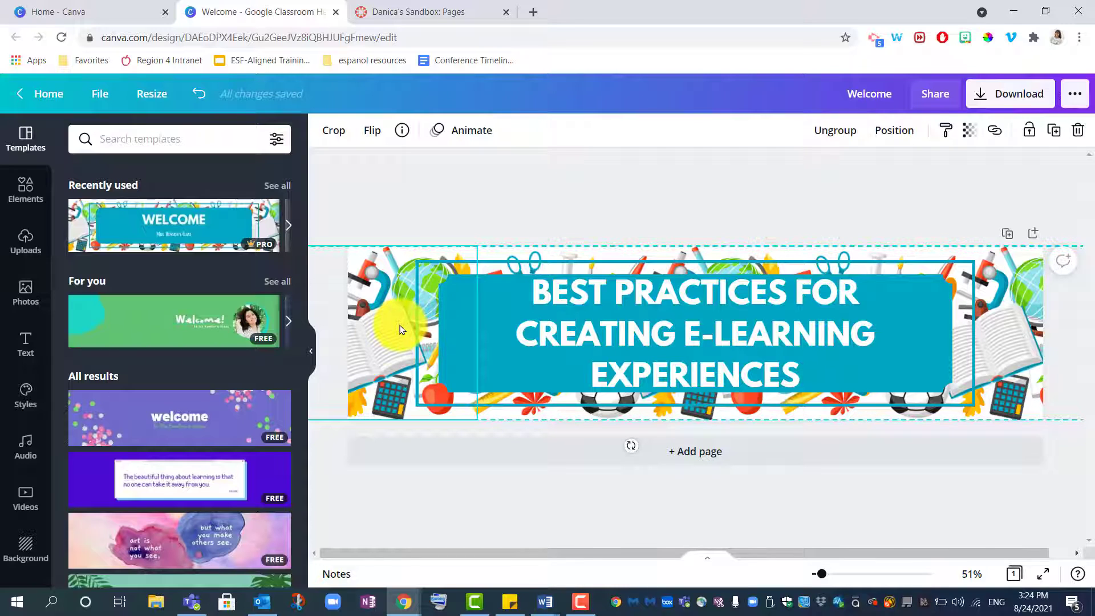
drag(399, 329, 1022, 286)
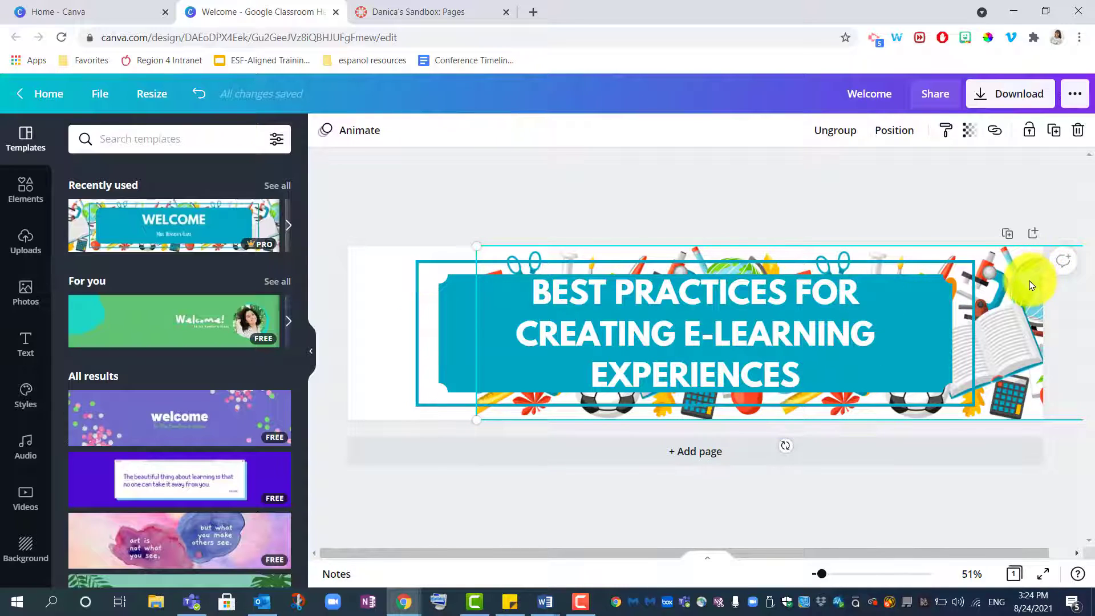
key(Delete)
key(Delete)
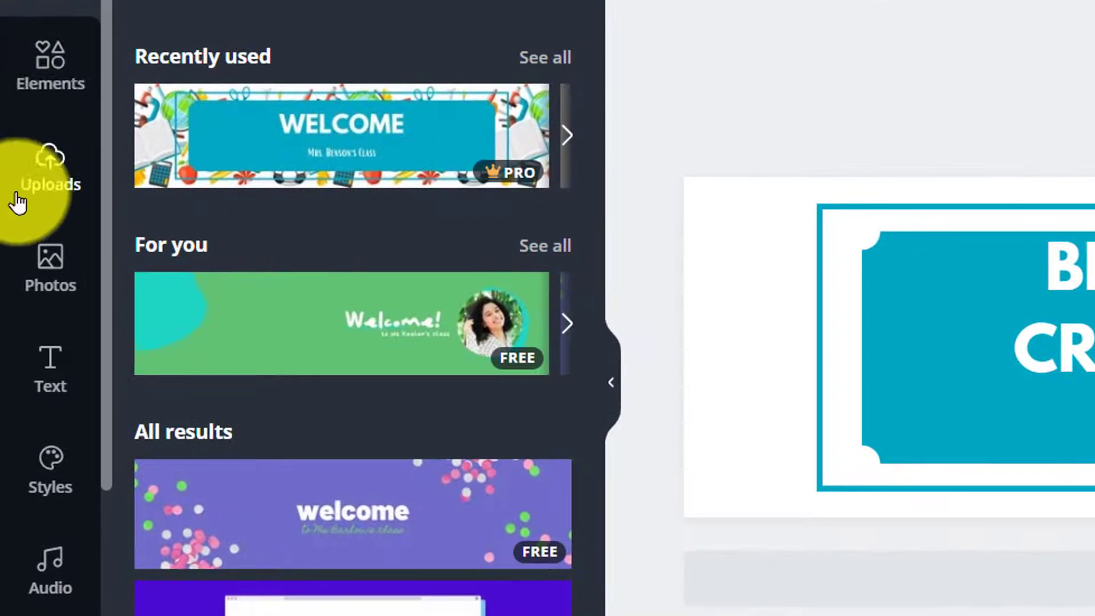
Step: Search the photo library for "school background online"
click(48, 268)
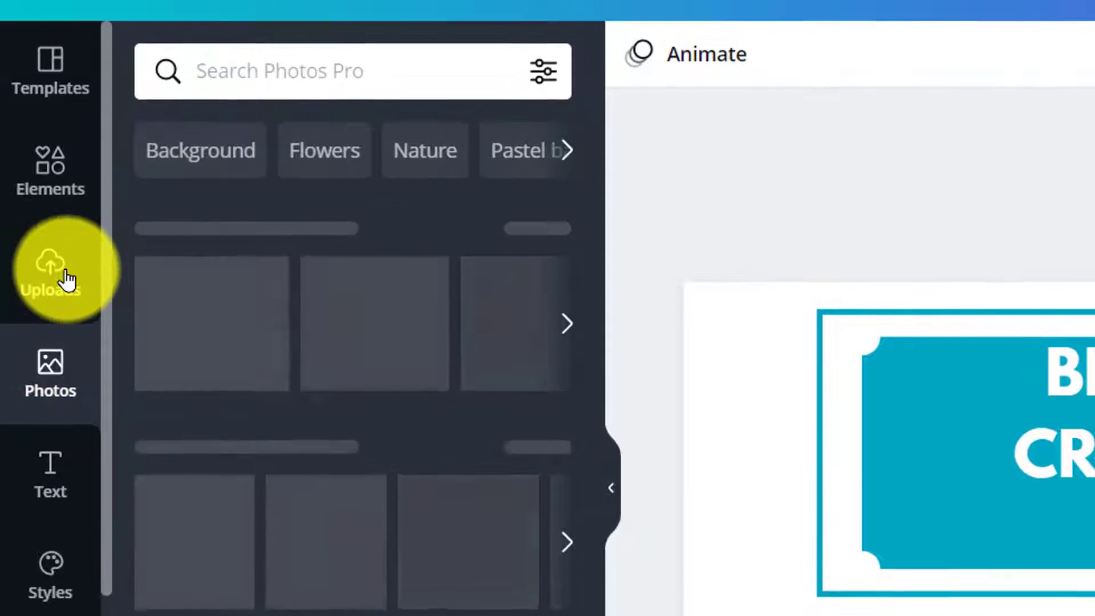
click(258, 75)
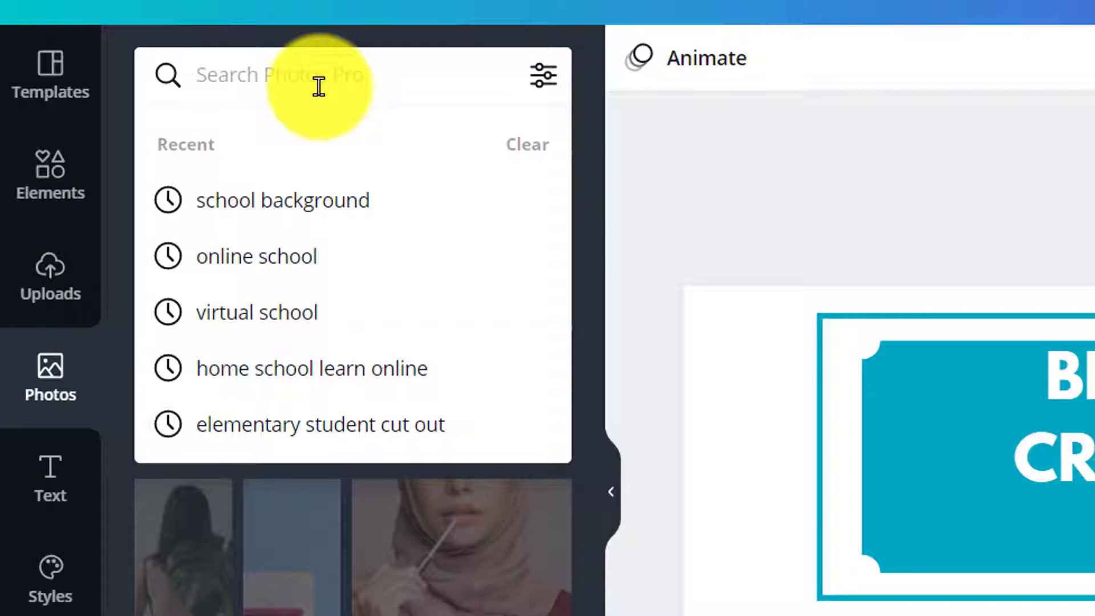
text(s)
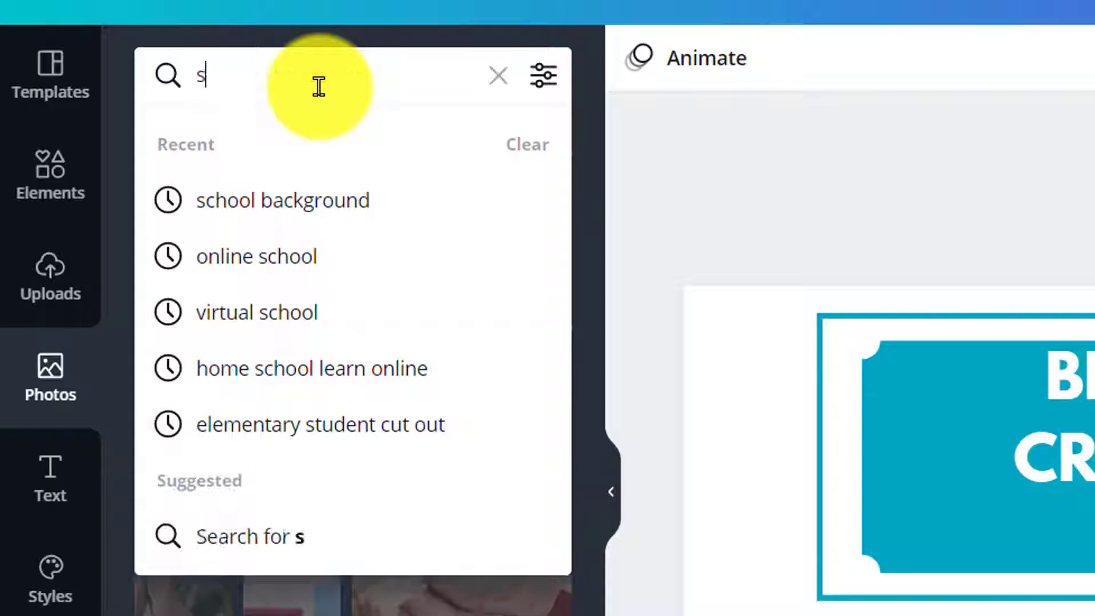
text(chool backg)
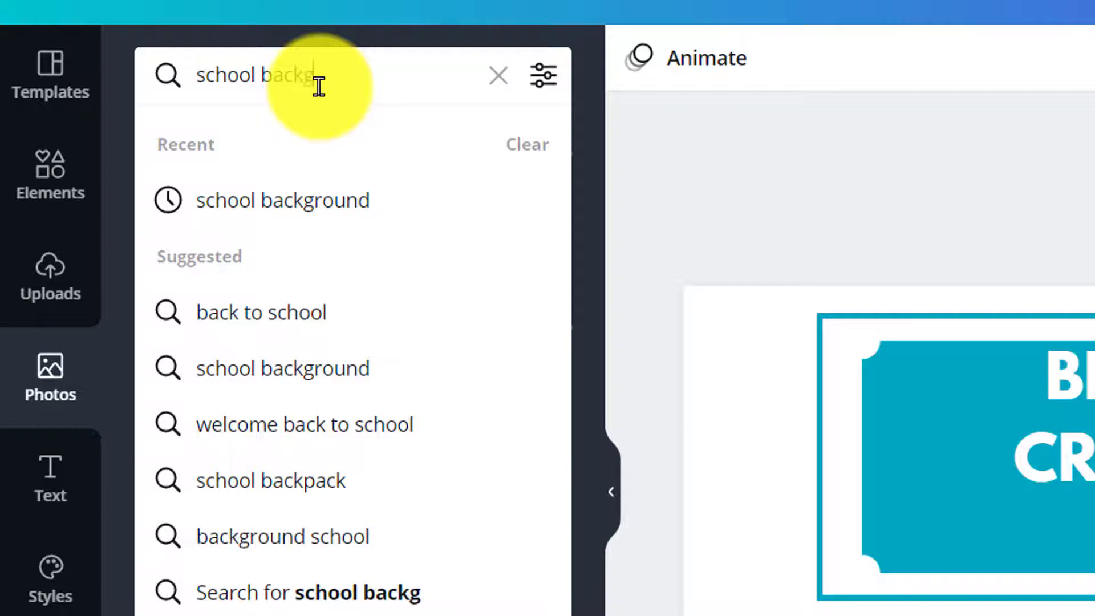
text(round oli)
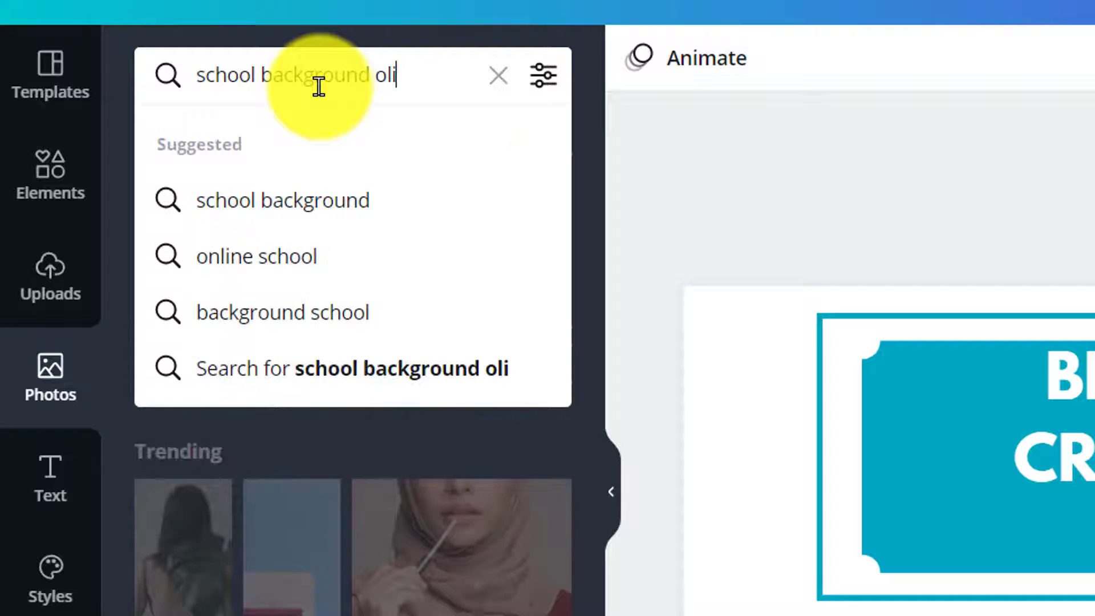
key(BackSpace)
key(BackSpace)
text(nline)
key(Return)
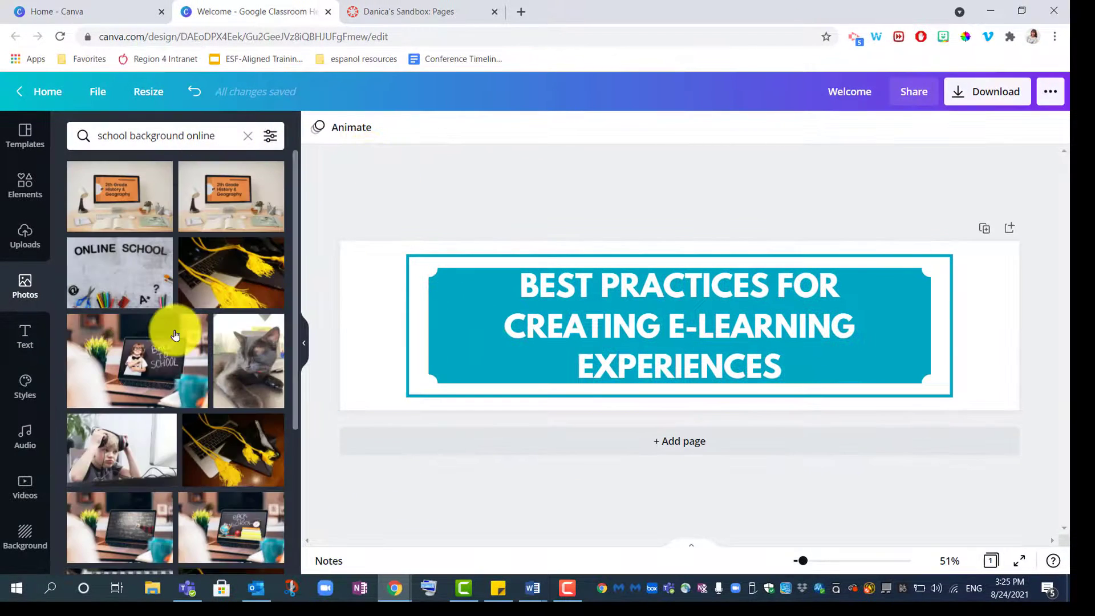
Step: Set a light-blue desk photo with a keyboard and an open notebook as the banner's full background
scroll(174, 334, down, 3)
scroll(175, 335, down, 5)
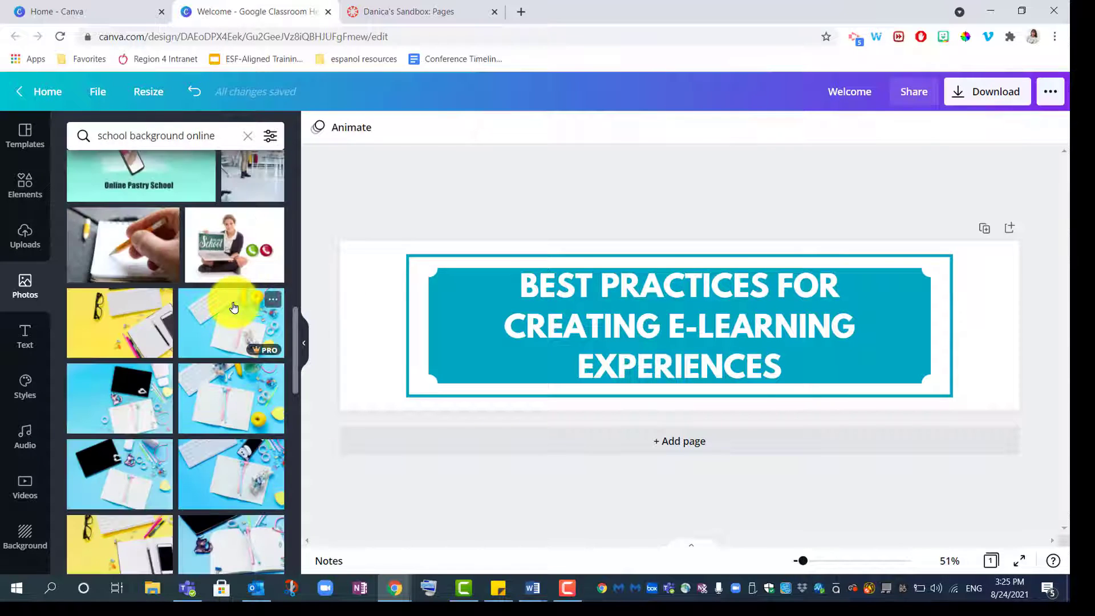
scroll(234, 308, down, 3)
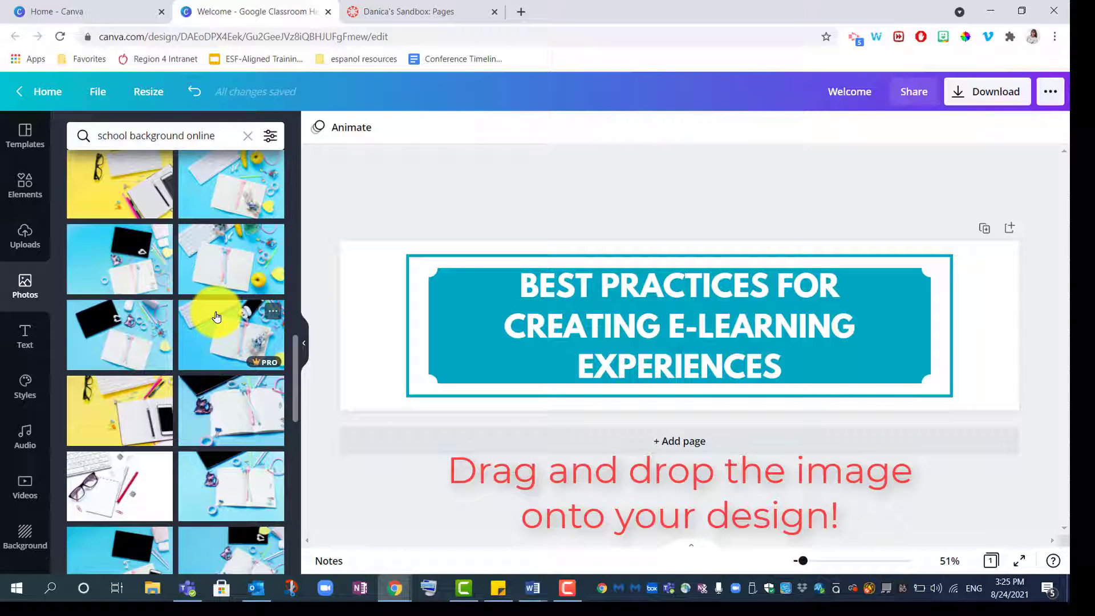
drag(217, 316, 362, 255)
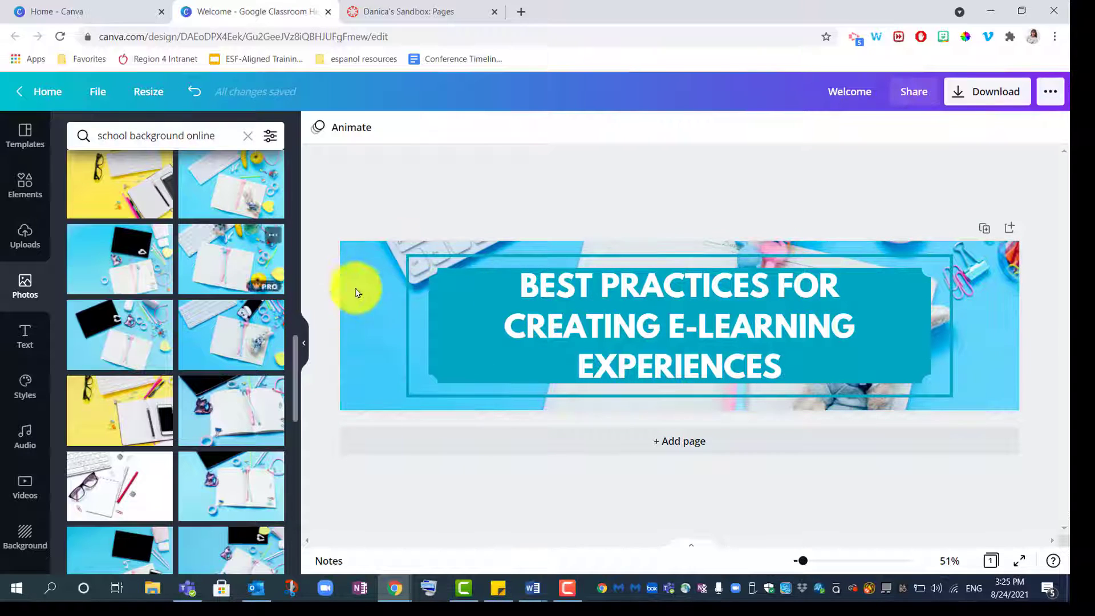
Step: Reposition the background photo downward within the banner so the keyboard and stationery from its upper part fill the frame
click(369, 284)
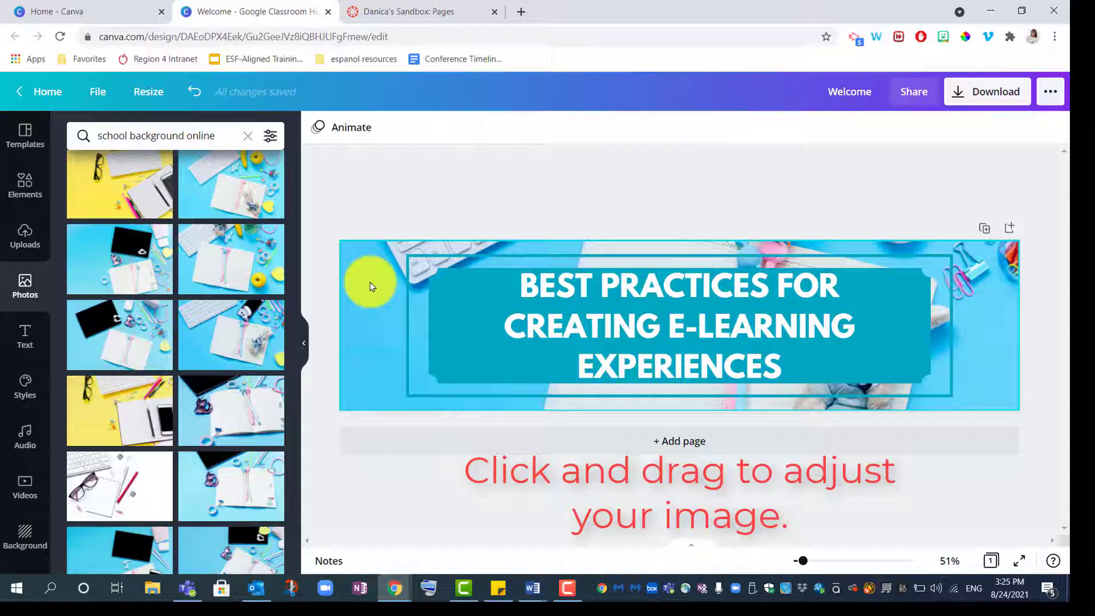
double_click(370, 284)
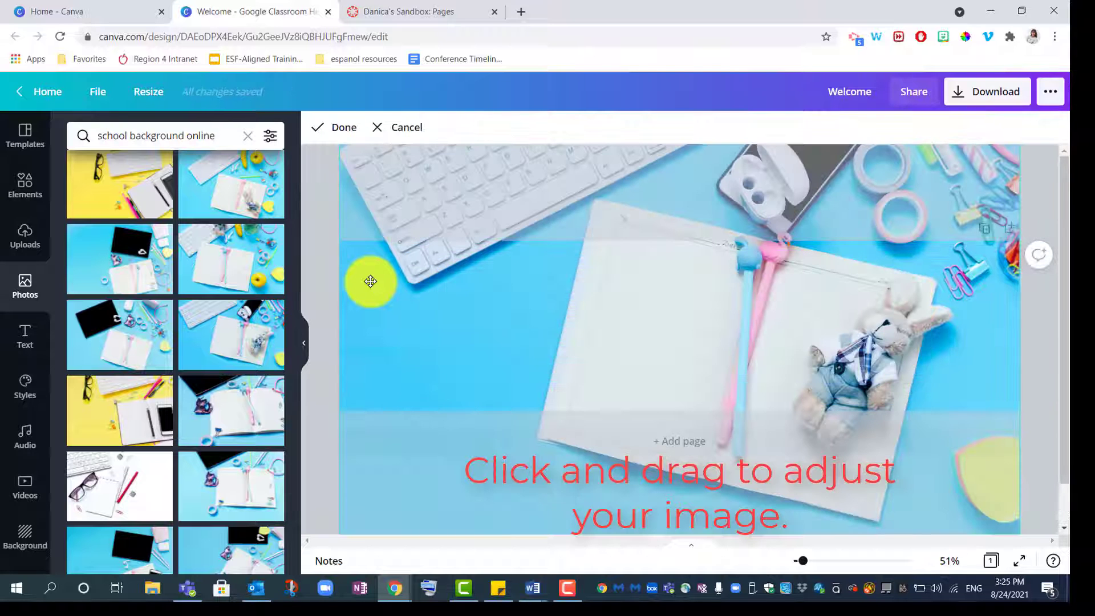
drag(370, 281, 369, 422)
click(322, 139)
click(336, 134)
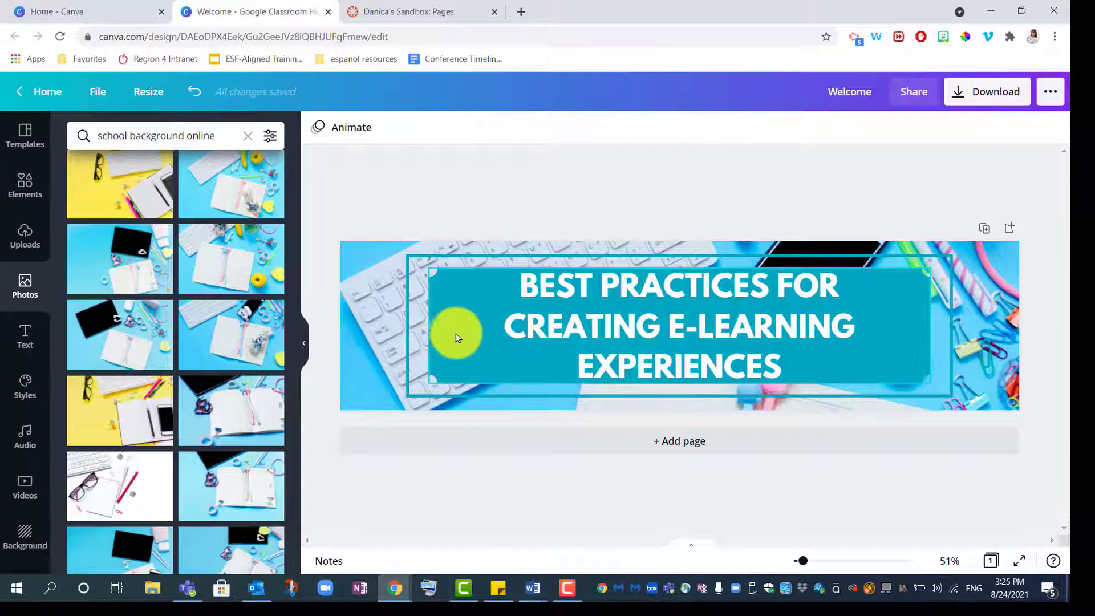
Step: Try several palette colours on the title box and settle on the light purple from the Pasture of Dreams palette
click(905, 337)
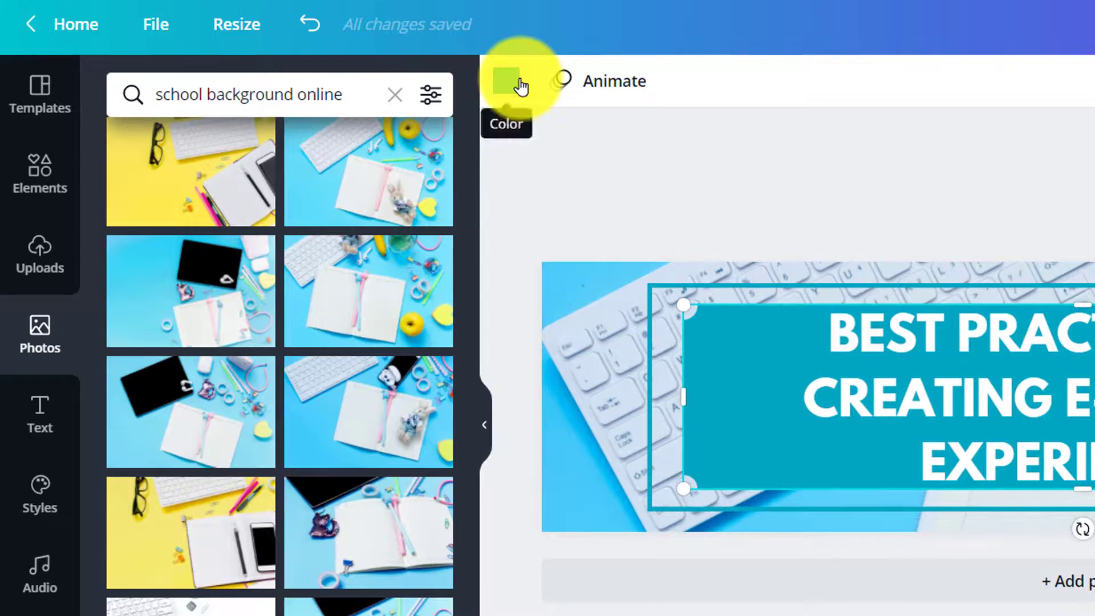
click(319, 127)
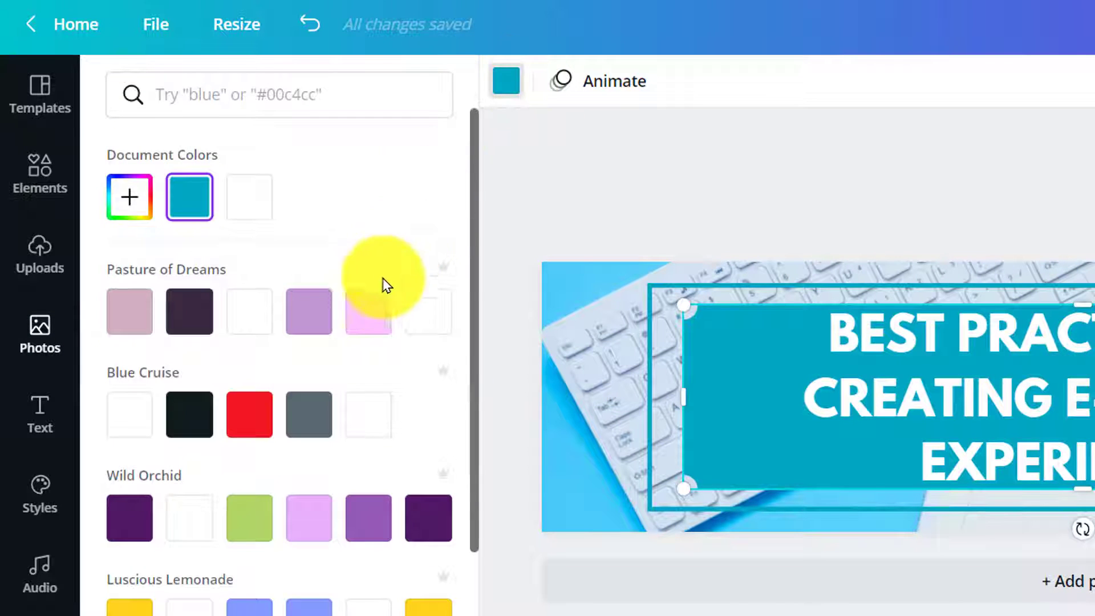
click(325, 320)
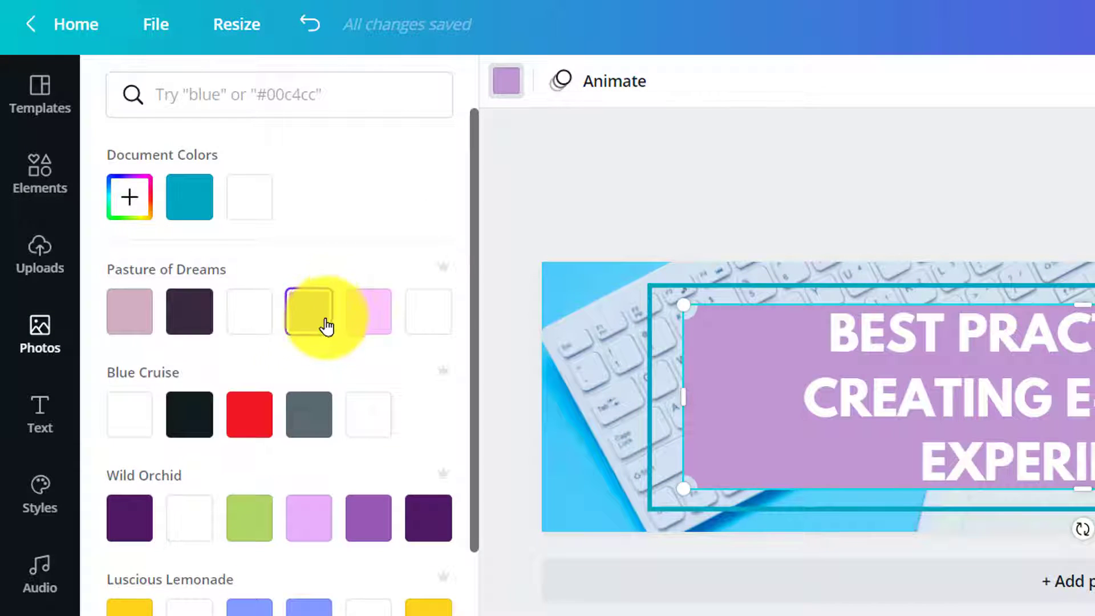
click(435, 512)
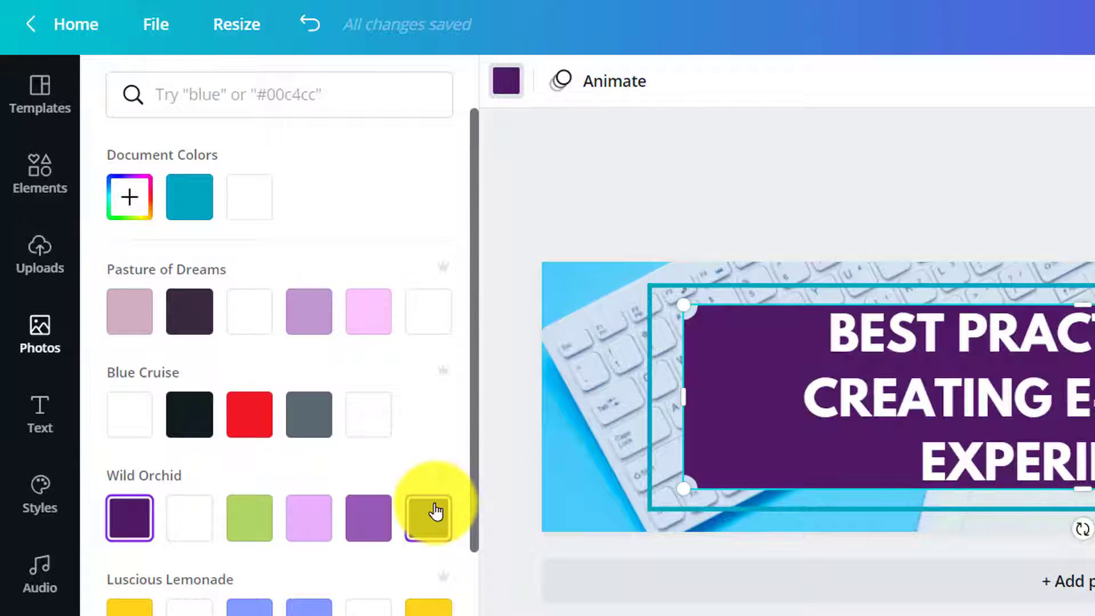
click(437, 610)
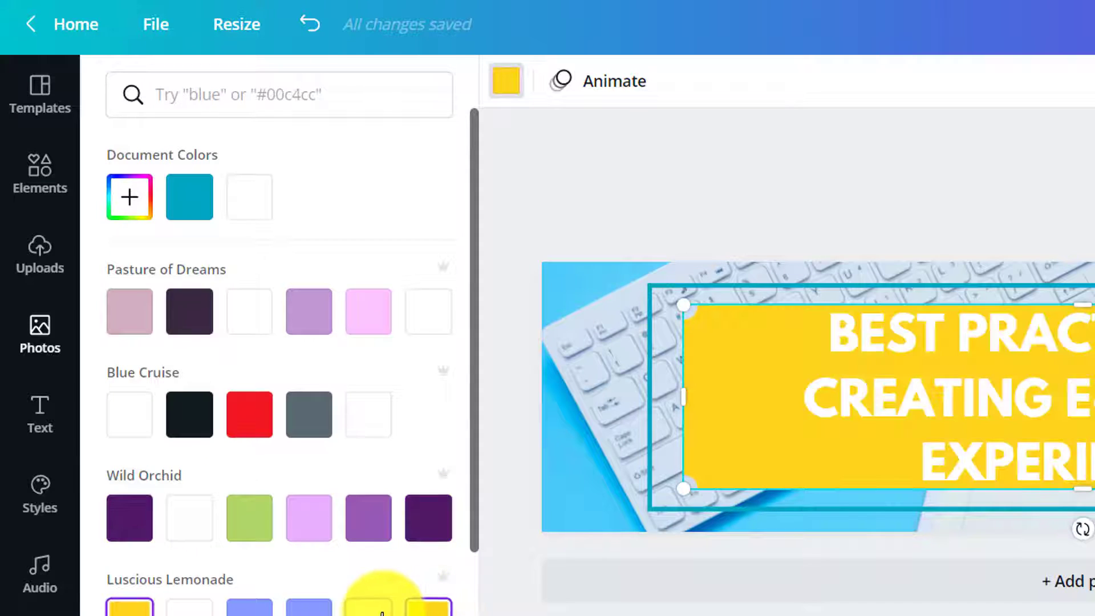
click(309, 606)
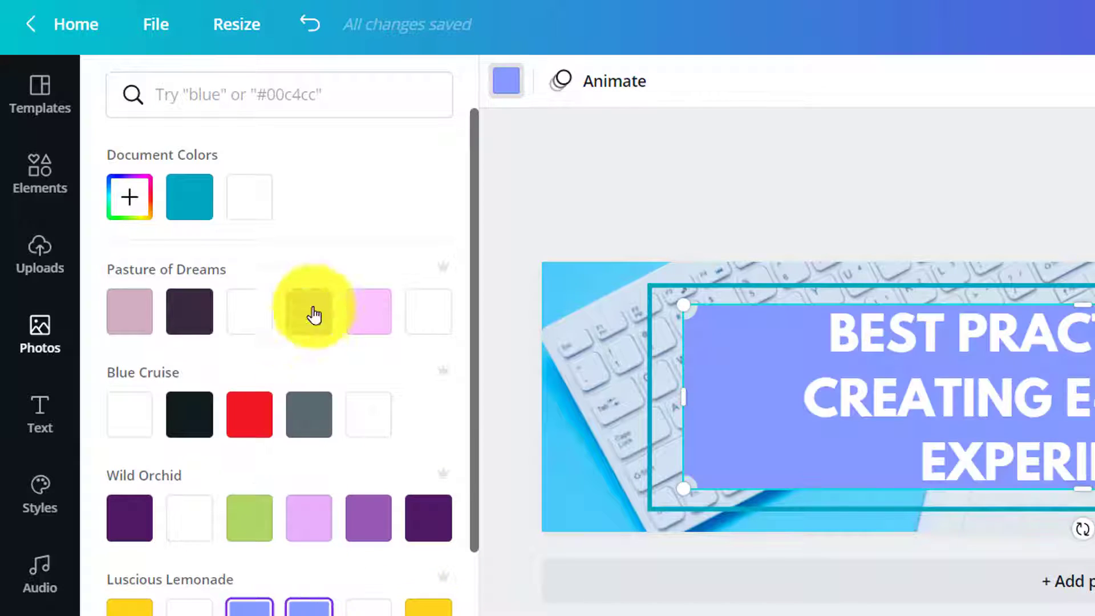
click(314, 315)
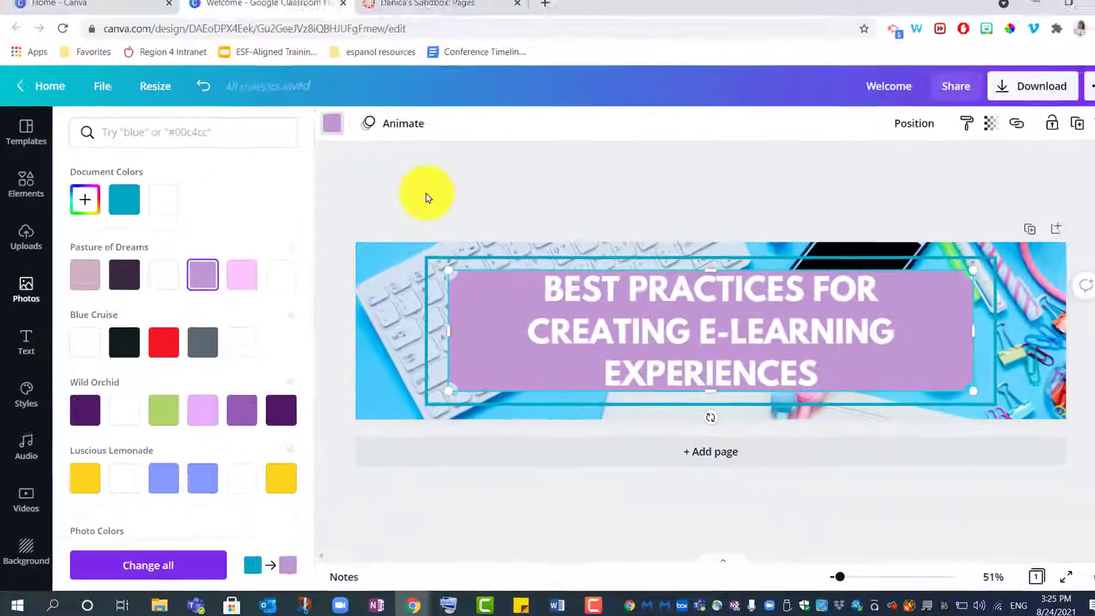
click(652, 194)
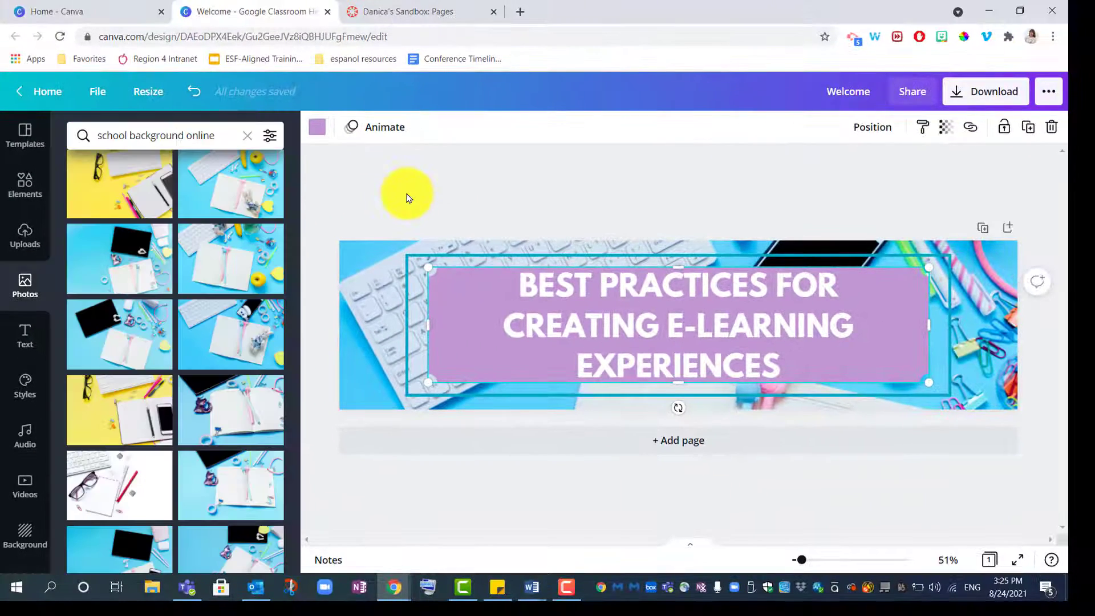
Step: Recolour the teal outline frame around the title box with the same light purple document colour
click(426, 252)
click(314, 126)
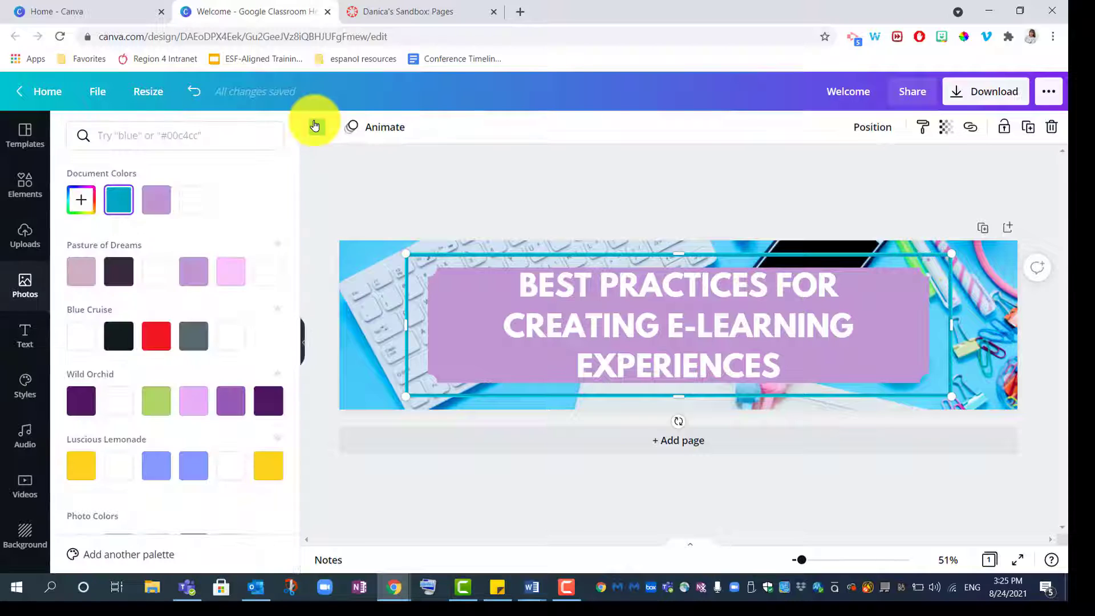
click(168, 202)
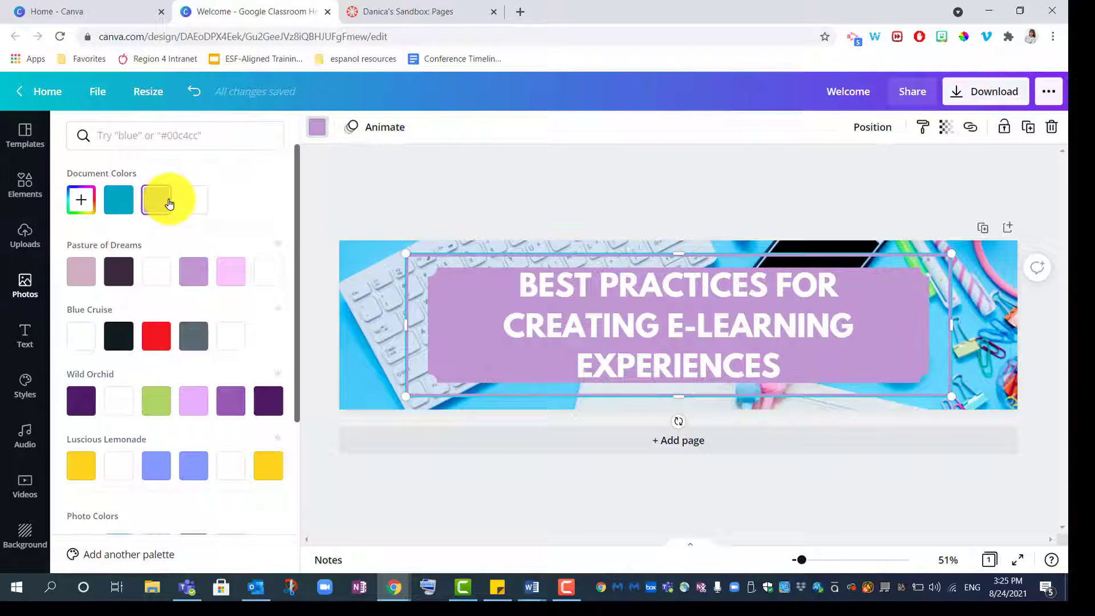
click(464, 196)
click(473, 197)
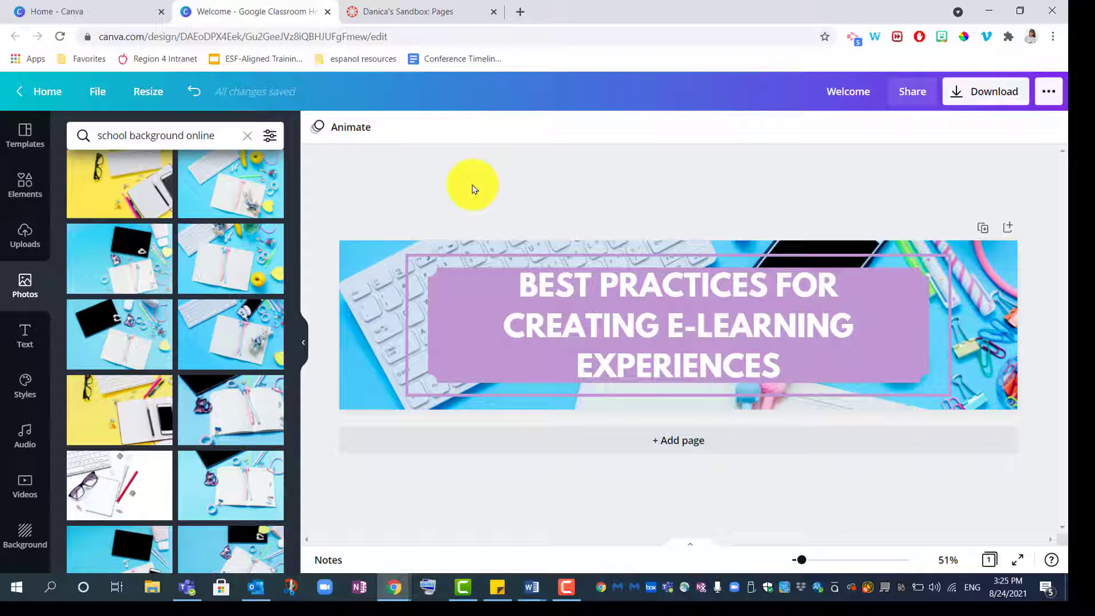
Step: Preview page animations such as Stomp and Pop on the banner without applying one
click(342, 128)
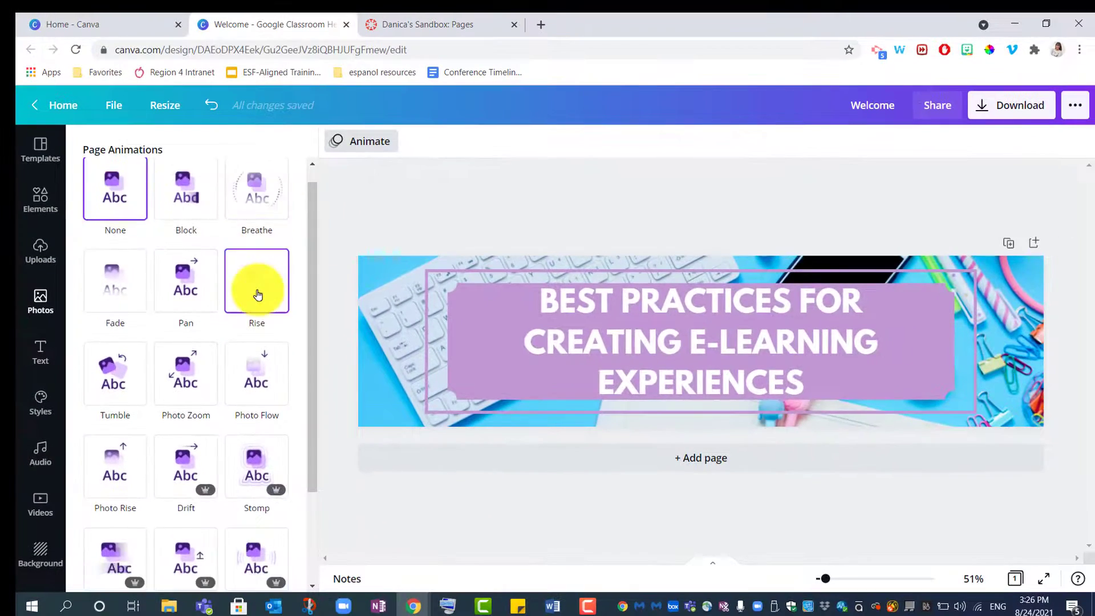
scroll(328, 371, down, 3)
click(240, 331)
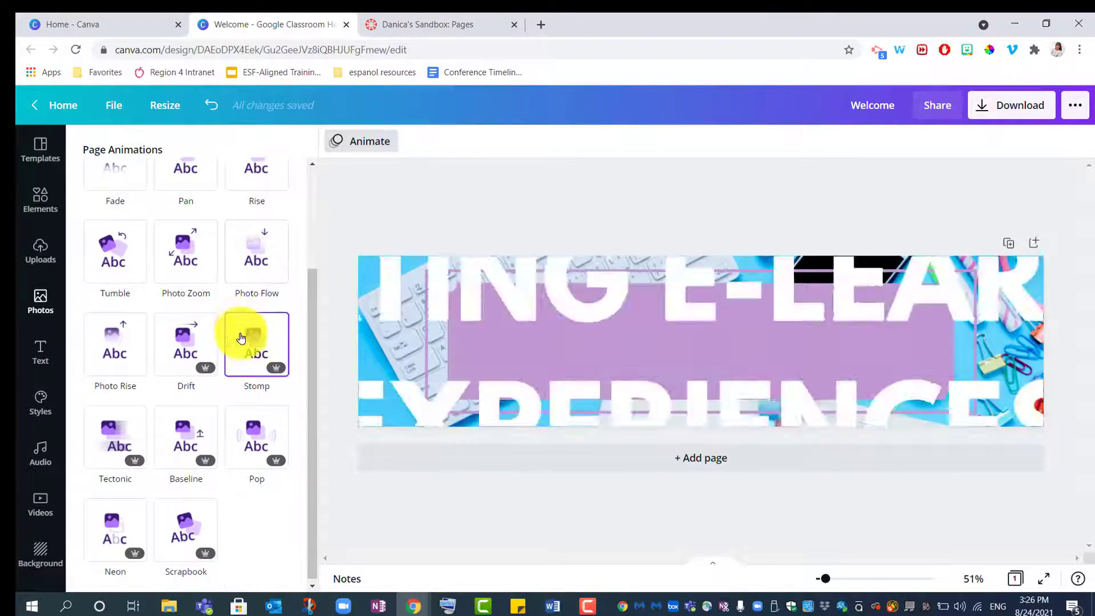
click(257, 439)
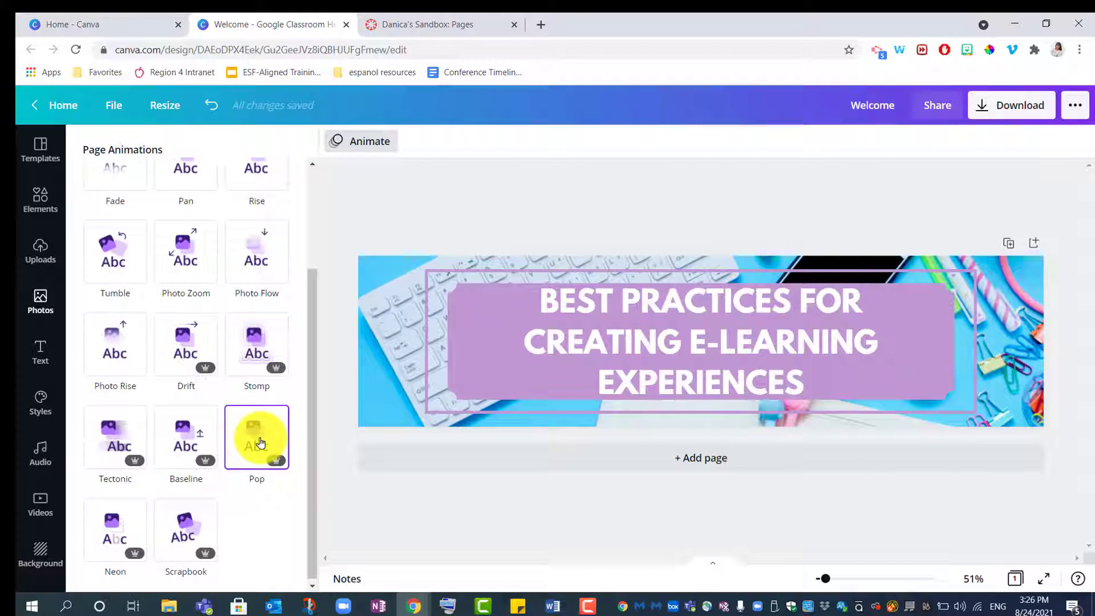
scroll(256, 371, up, 3)
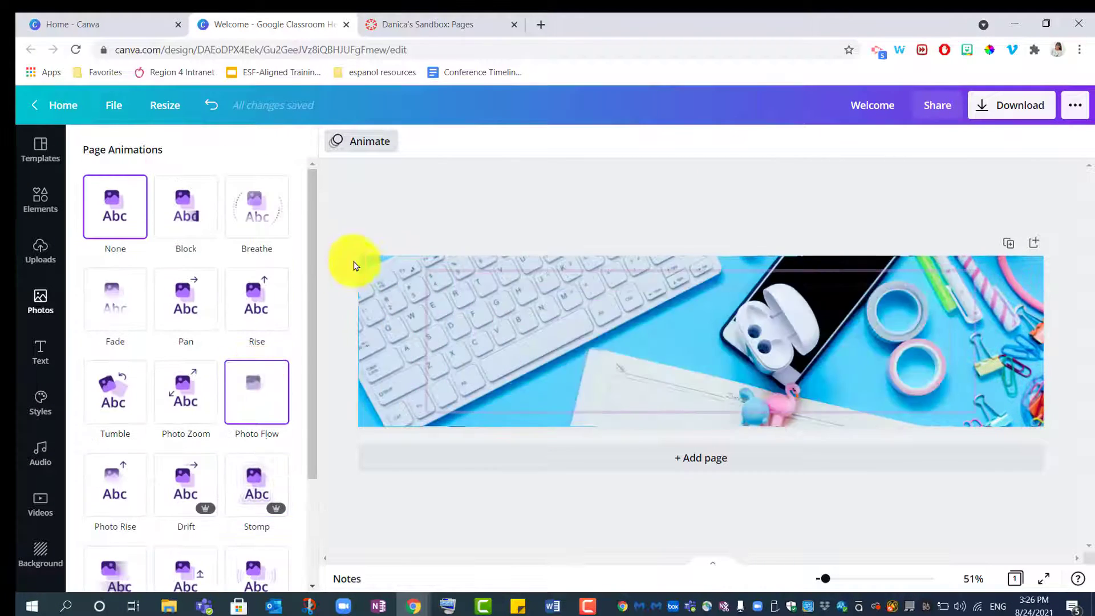
click(479, 200)
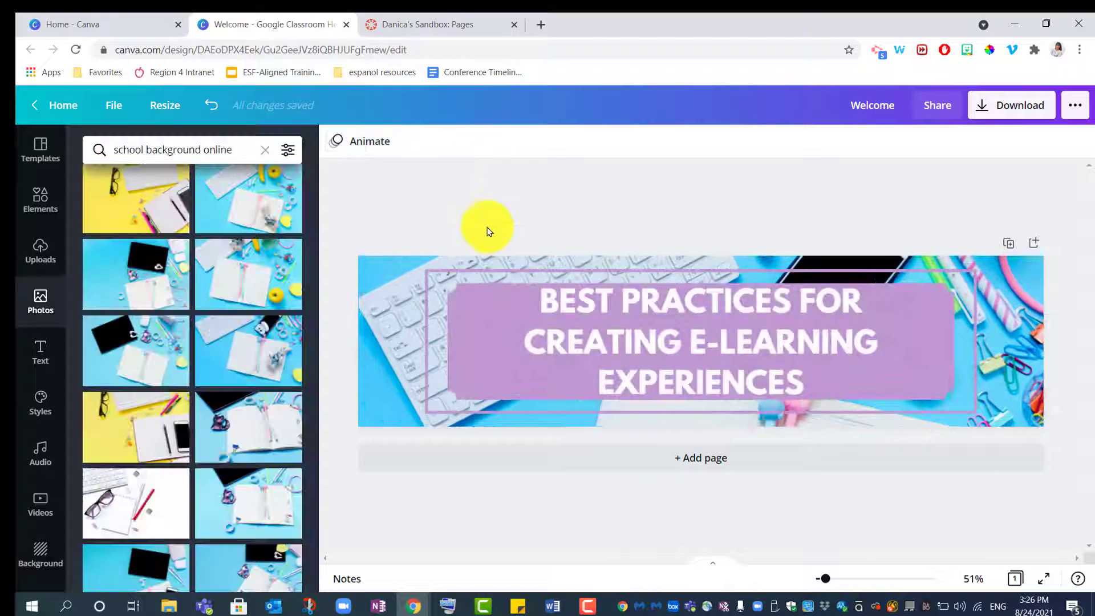
Step: Preview text animations such as Shift on the heading and apply the Stomp animation to it
click(609, 302)
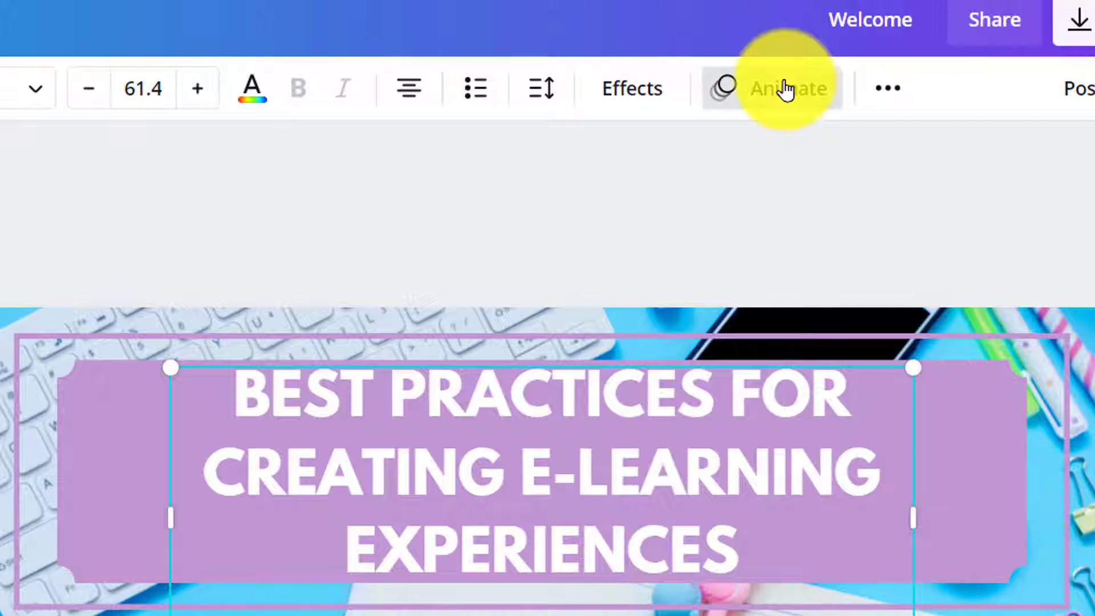
click(785, 88)
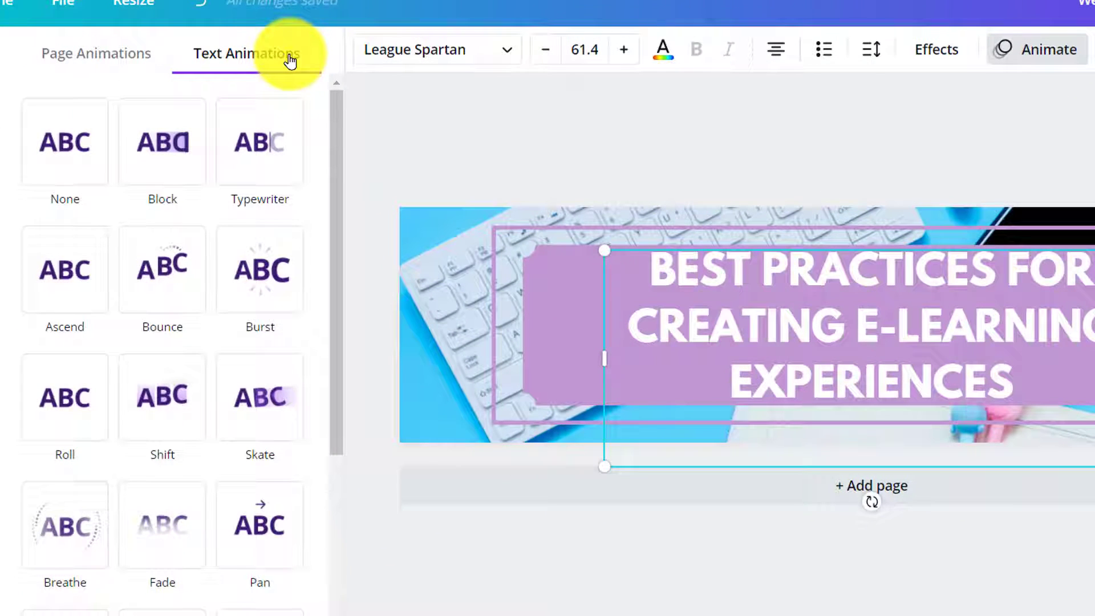
click(164, 407)
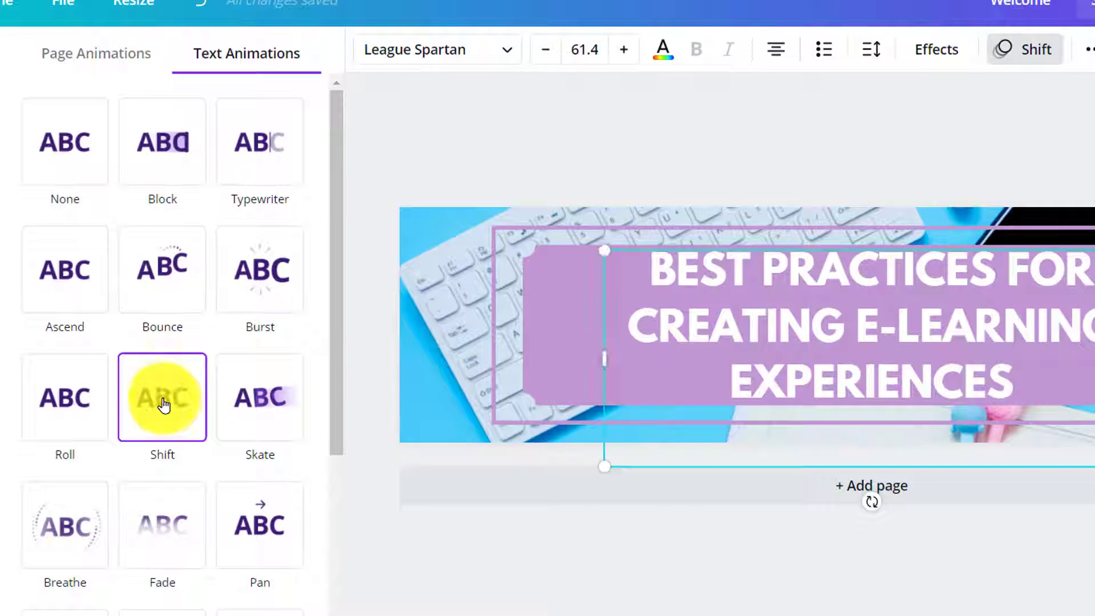
scroll(162, 447, down, 5)
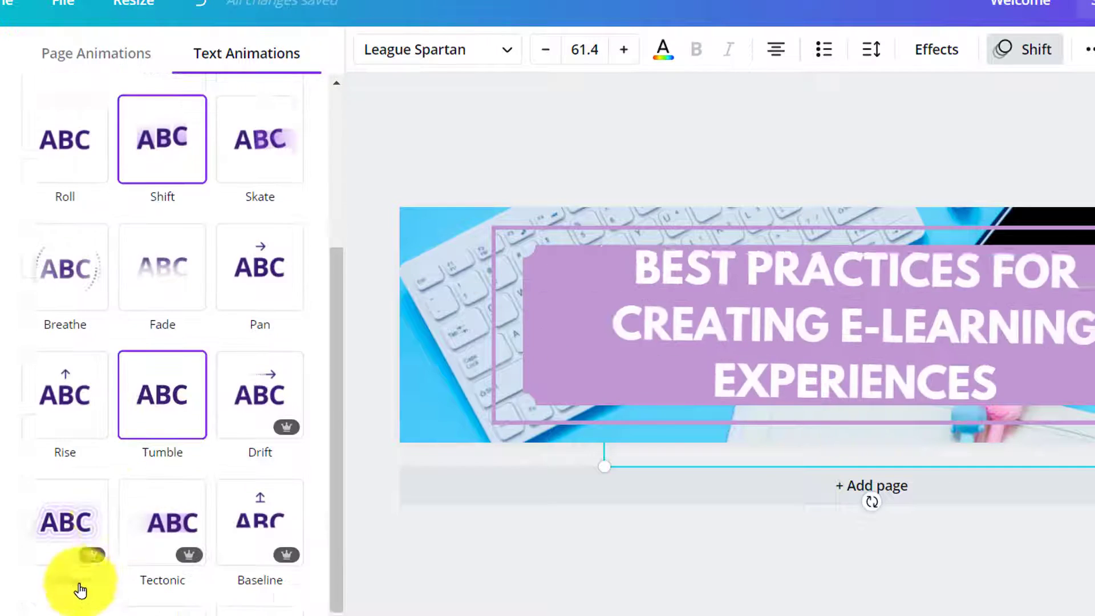
click(68, 553)
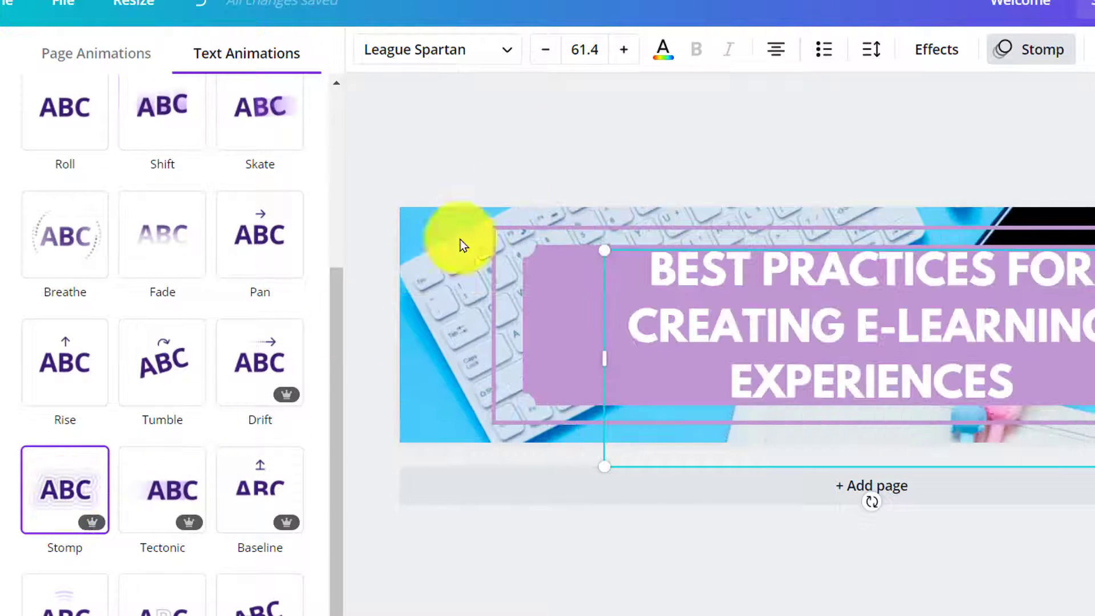
click(576, 132)
click(576, 132)
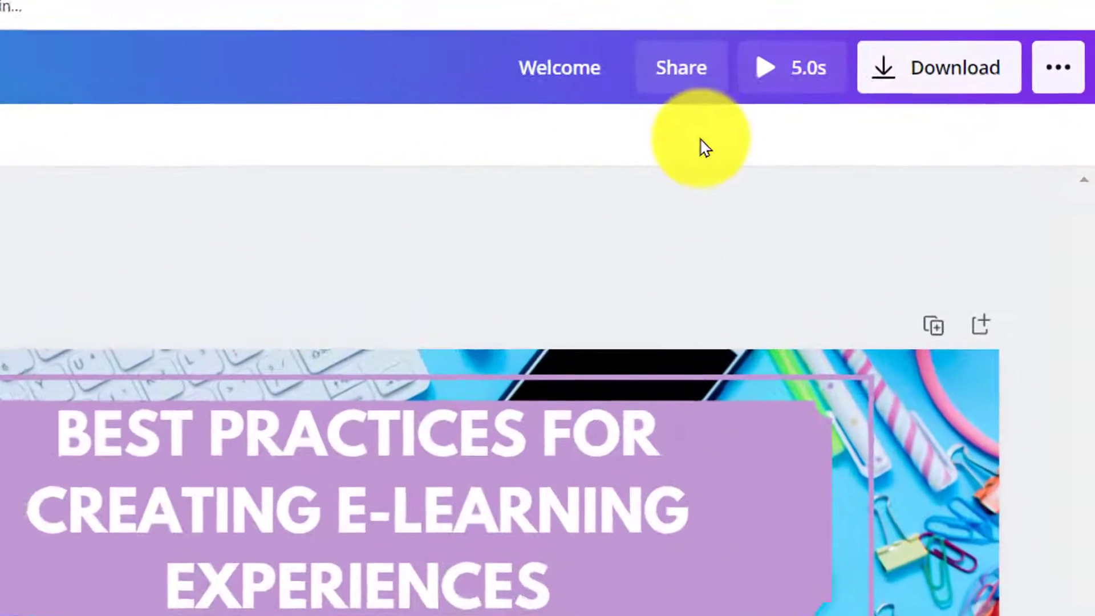
click(911, 69)
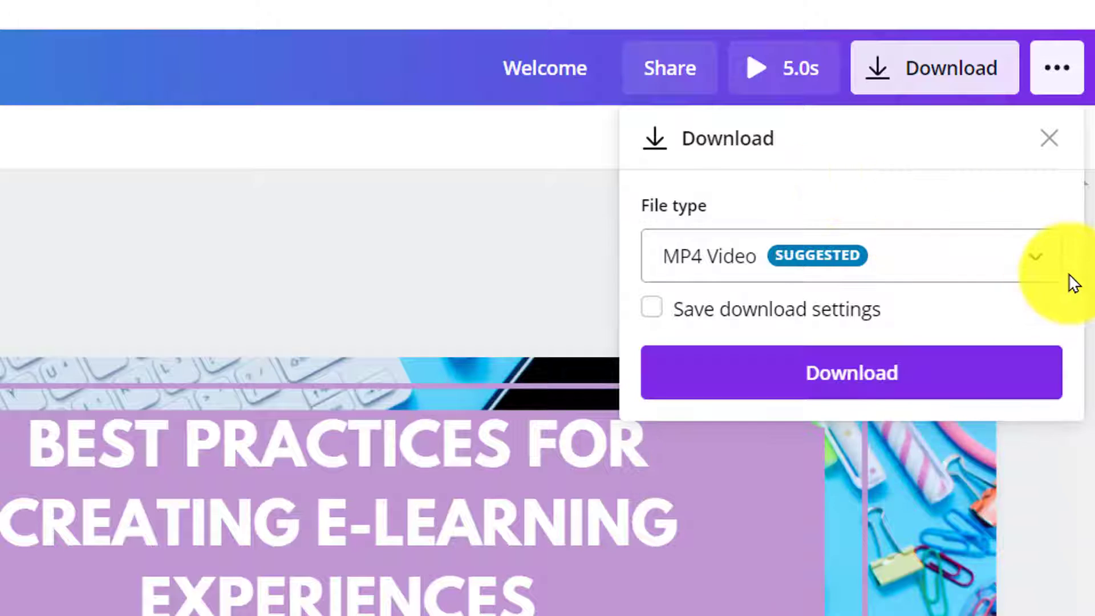
click(1045, 272)
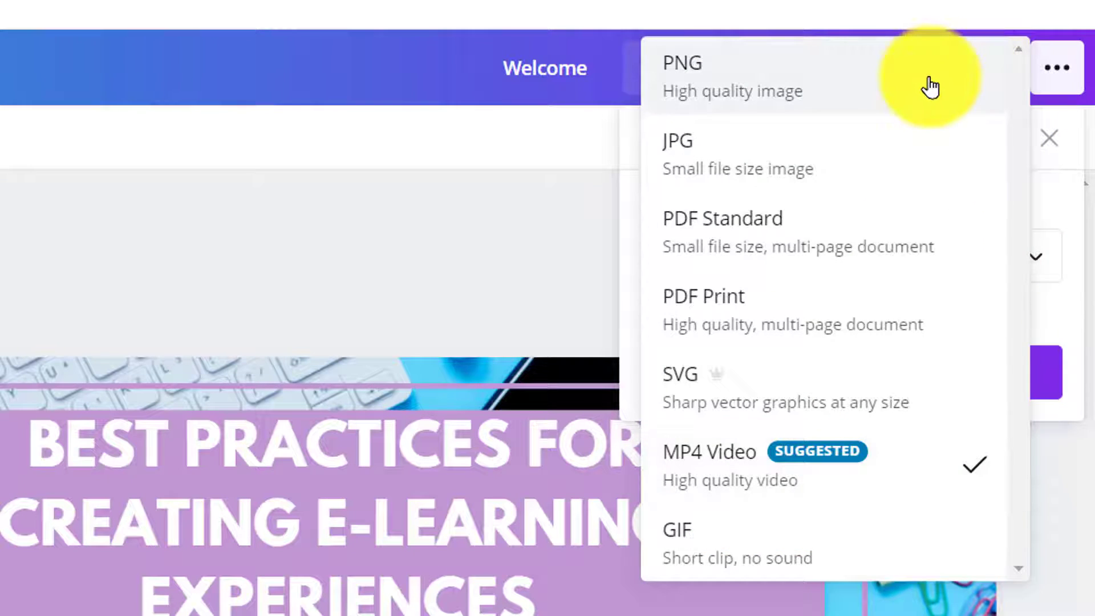
click(928, 89)
Step: Rename the design as "Best Practices Course Banner"
click(599, 69)
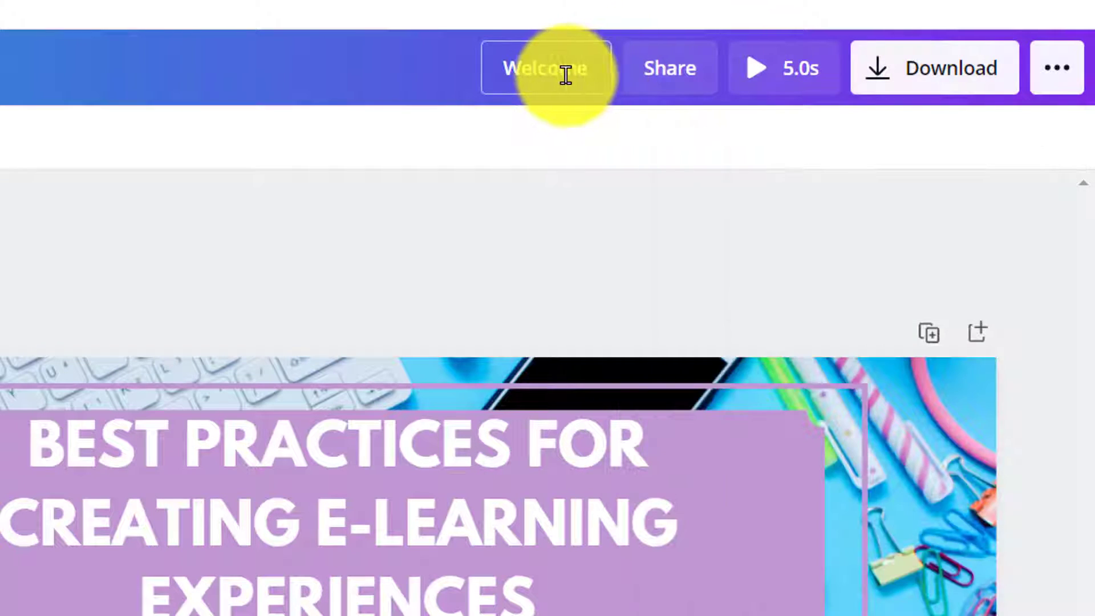
drag(604, 69, 475, 80)
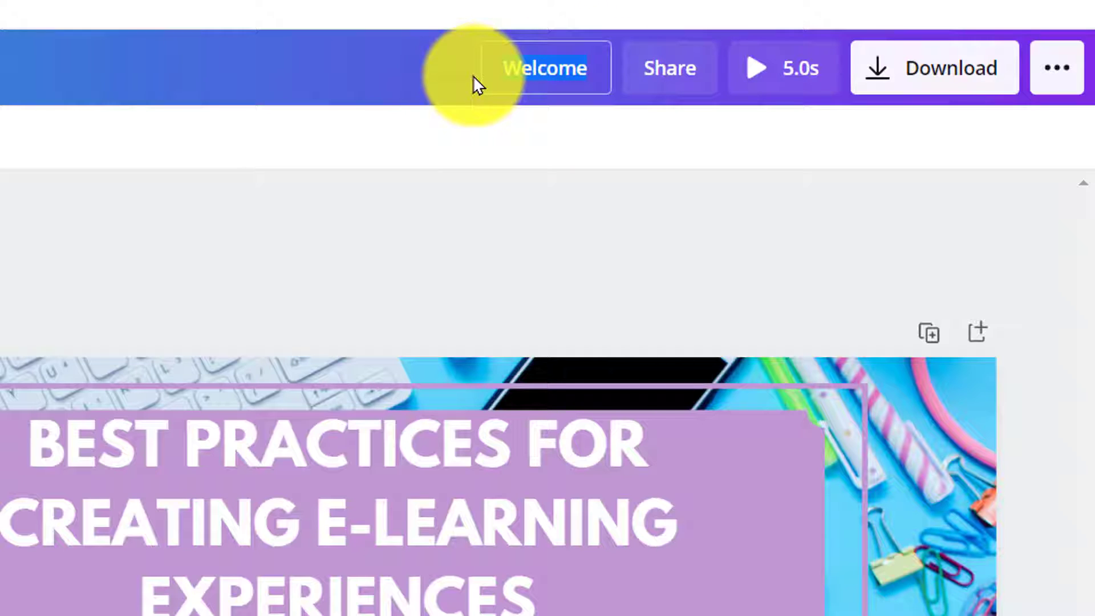
text(Best P)
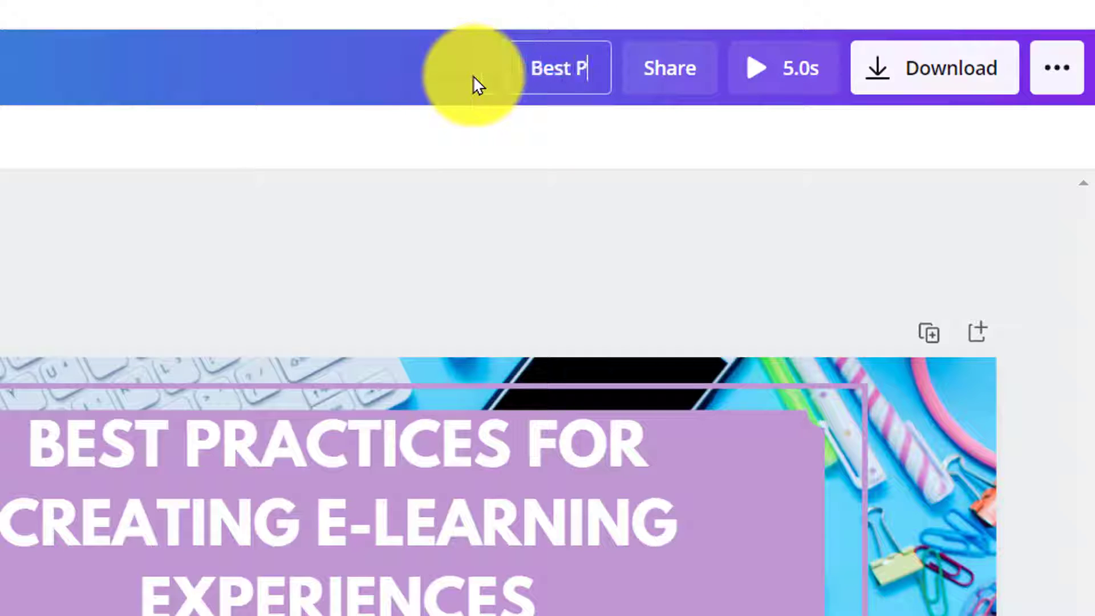
text(ractices)
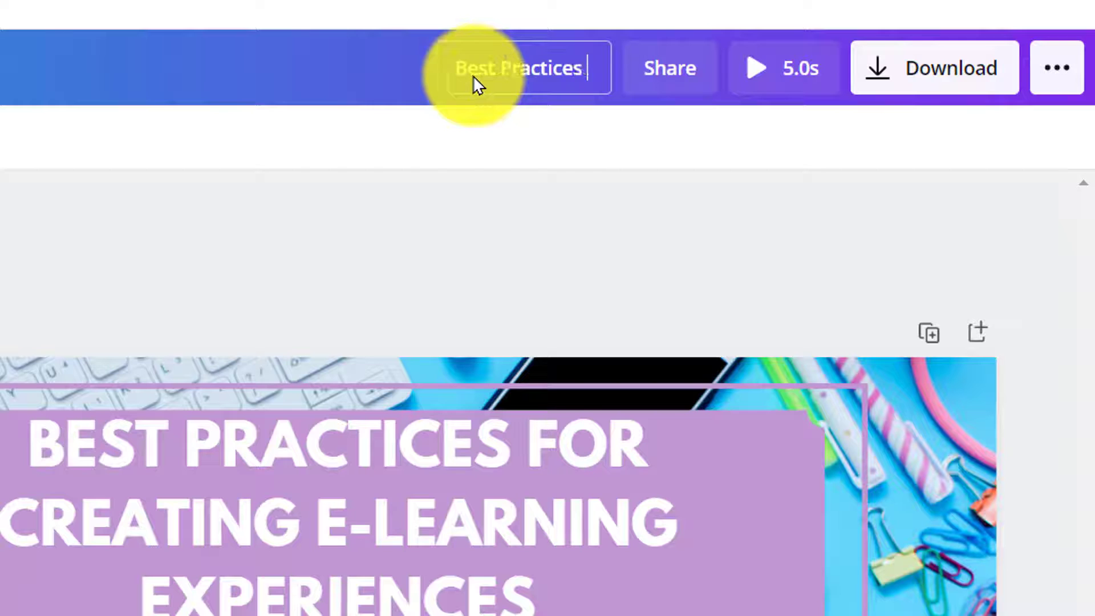
key(Return)
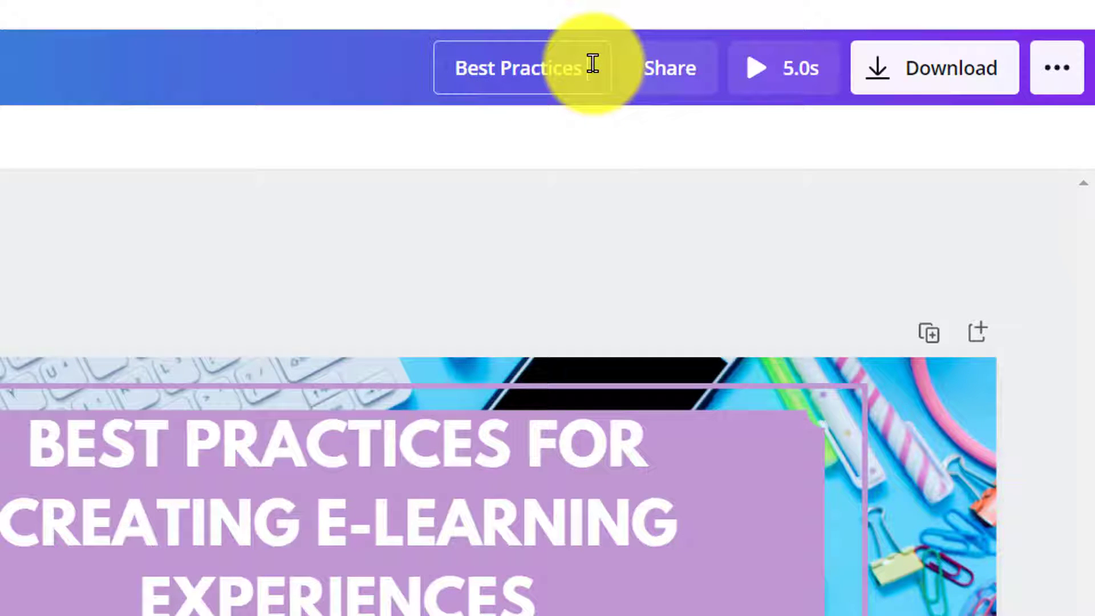
text(Course Banner)
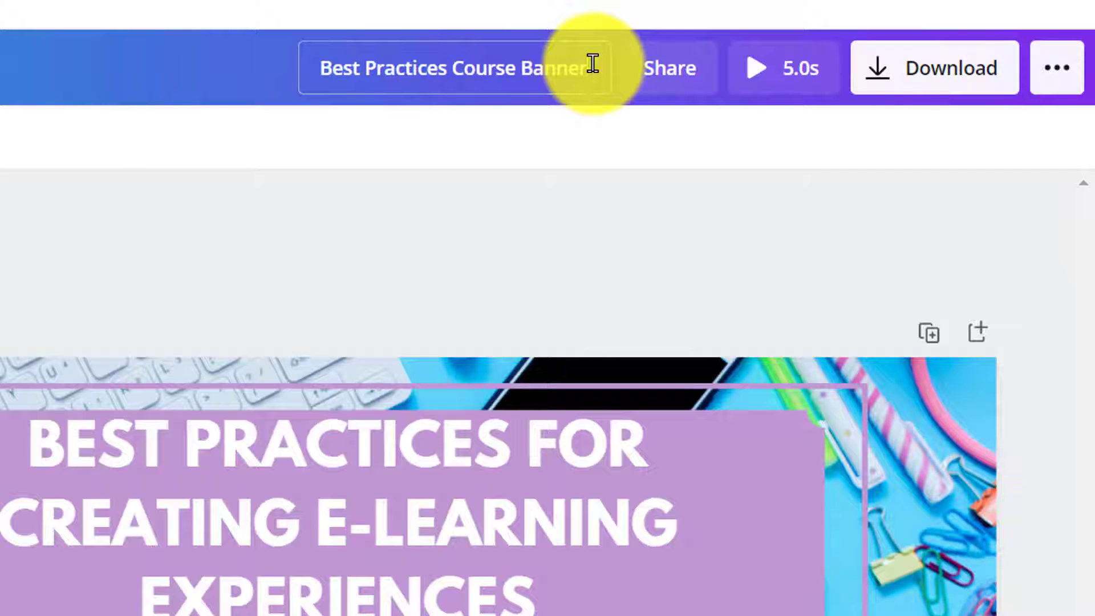
click(620, 151)
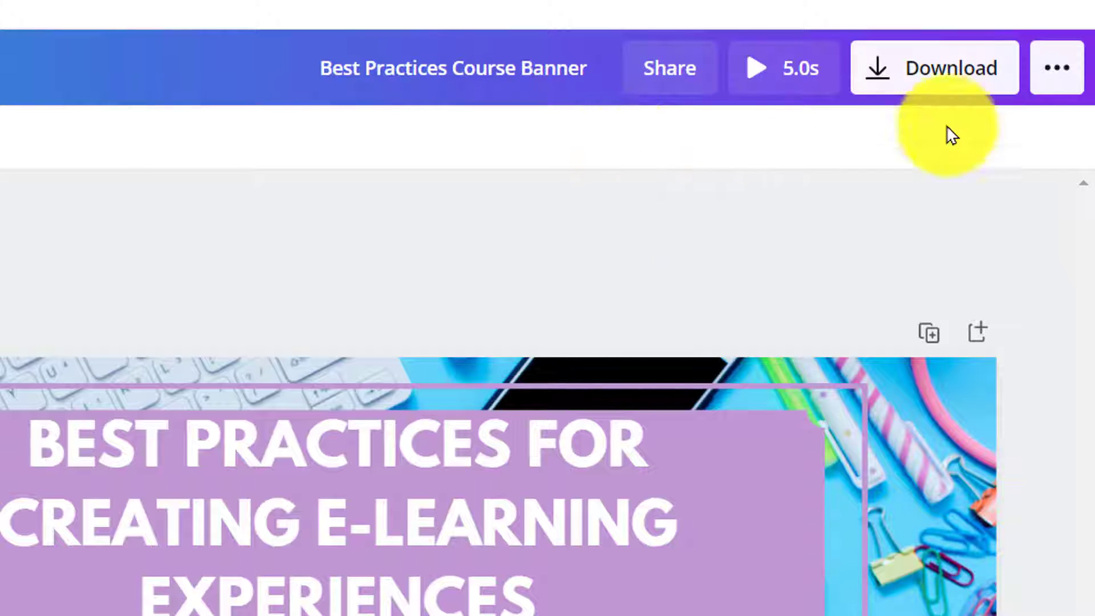
Step: Download the banner design as a PNG image
click(958, 79)
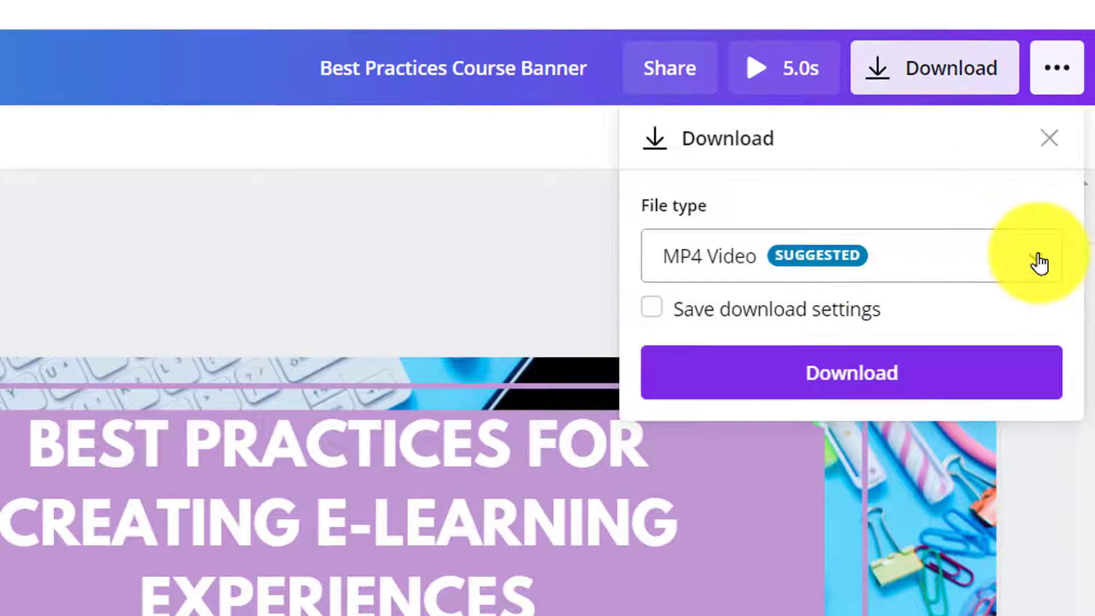
click(1037, 261)
click(848, 102)
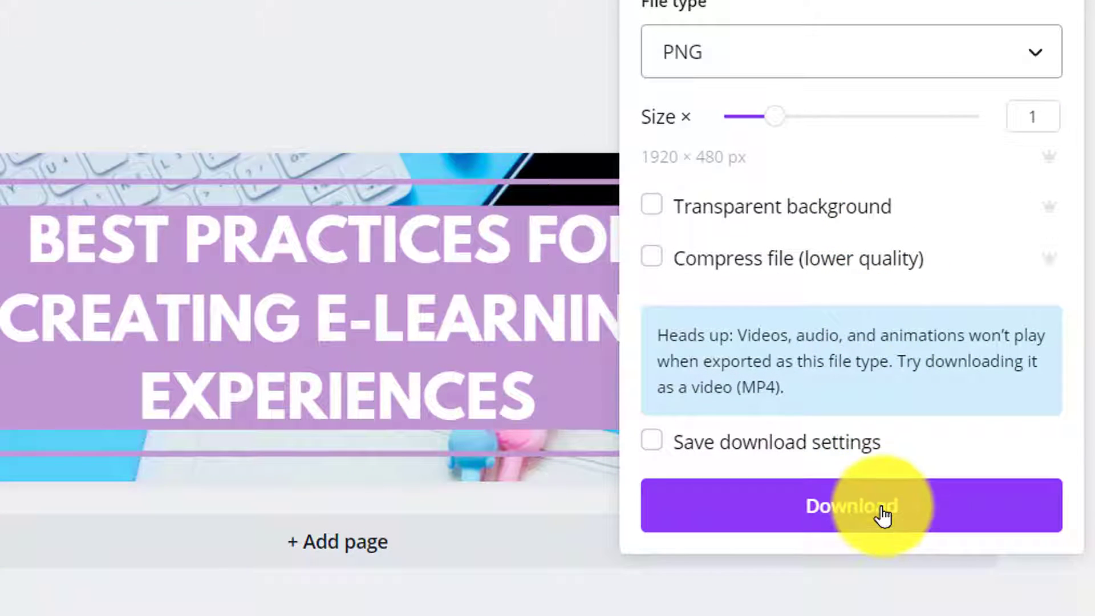
click(883, 513)
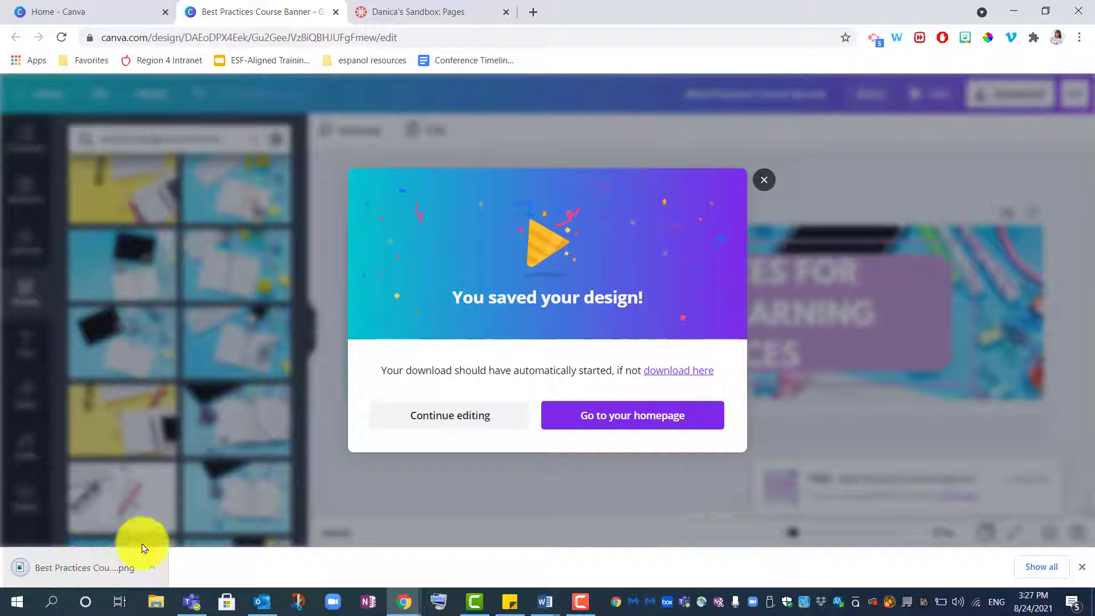
Step: Switch to the open Canvas course page and add Best Practices Course Banner.png as an uploaded image for its content
click(439, 15)
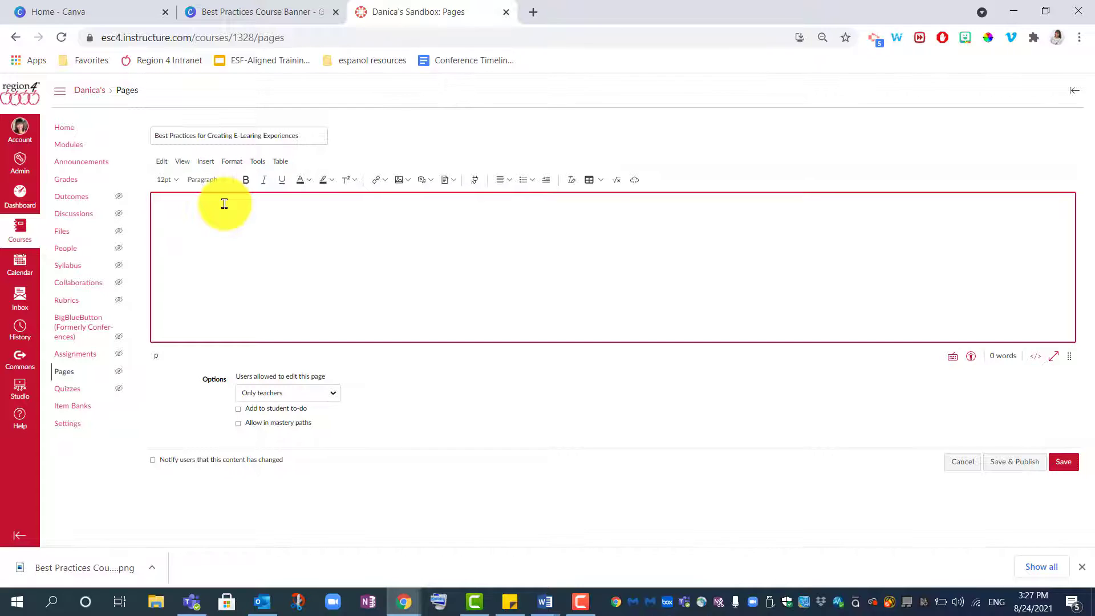
click(406, 180)
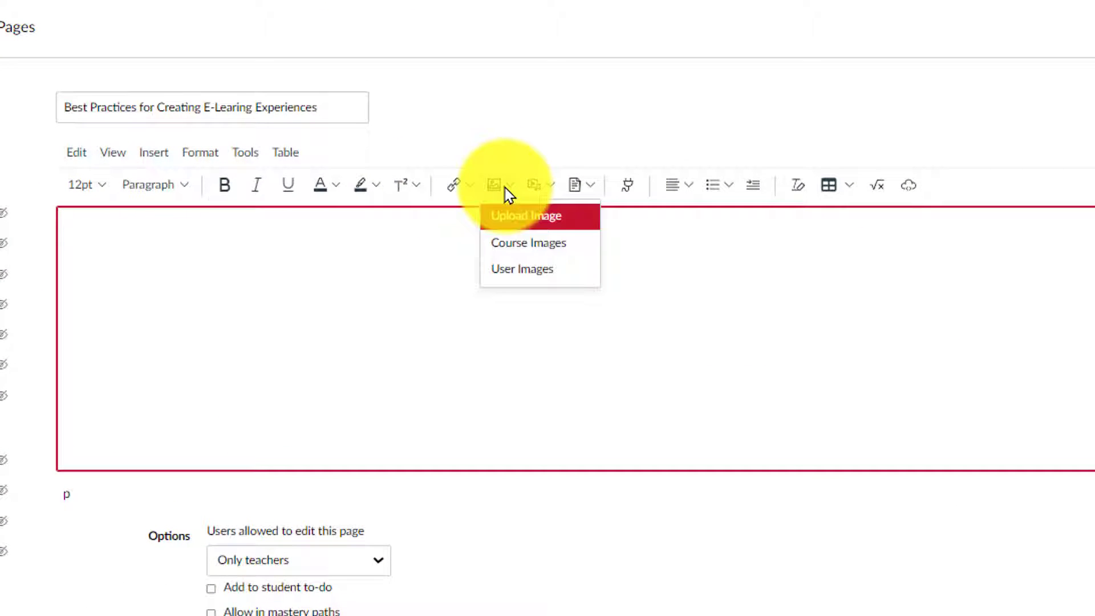
click(532, 224)
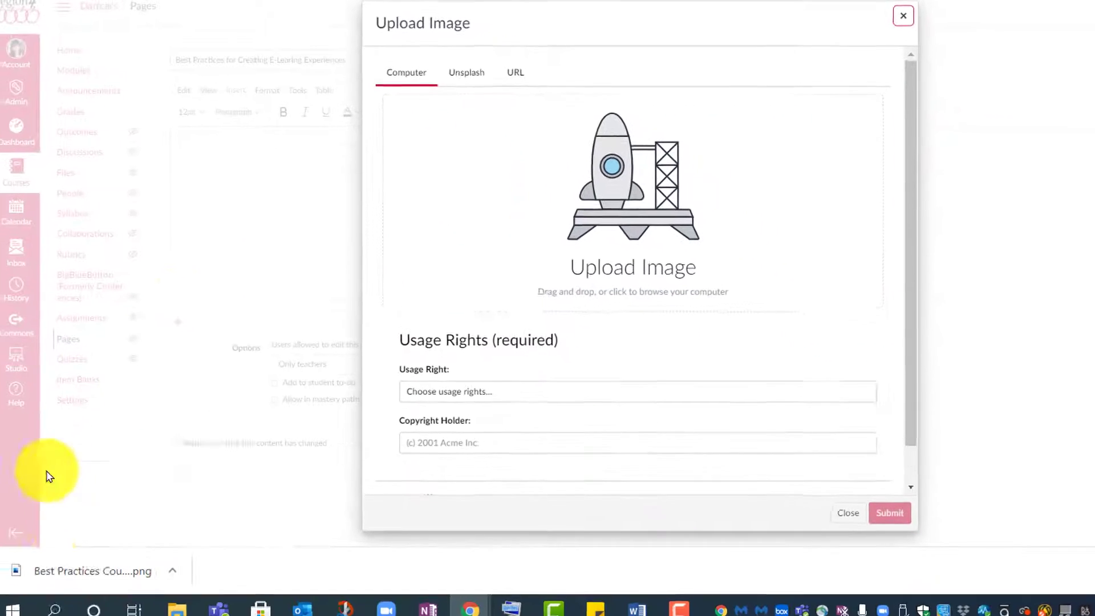
drag(80, 564, 702, 176)
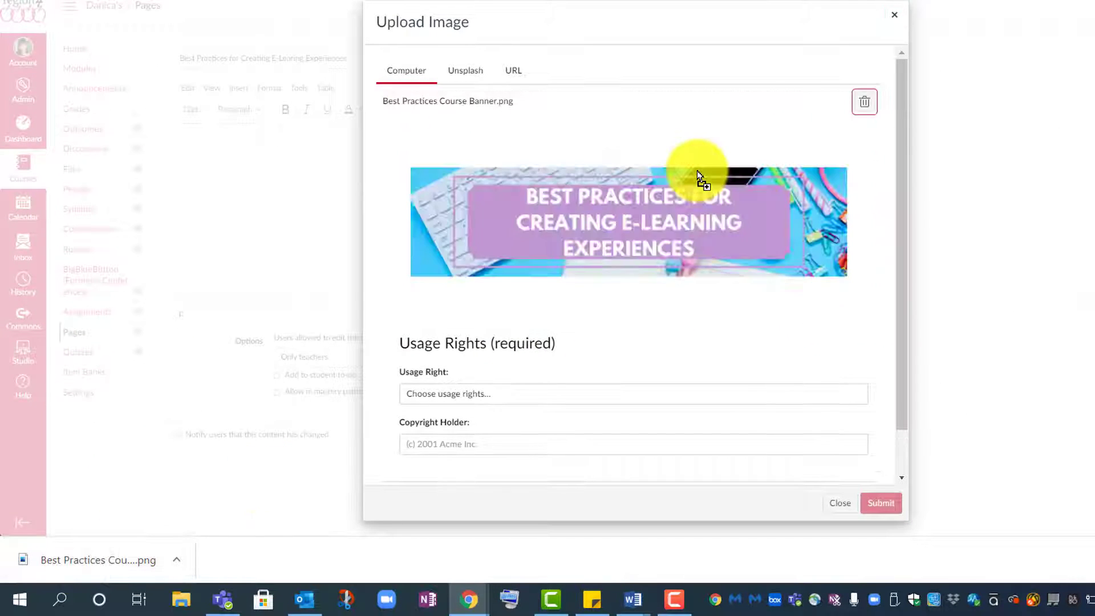
Step: Set the PNG's usage right to "I have obtained permission to use this file", submit the image and save the page
click(510, 399)
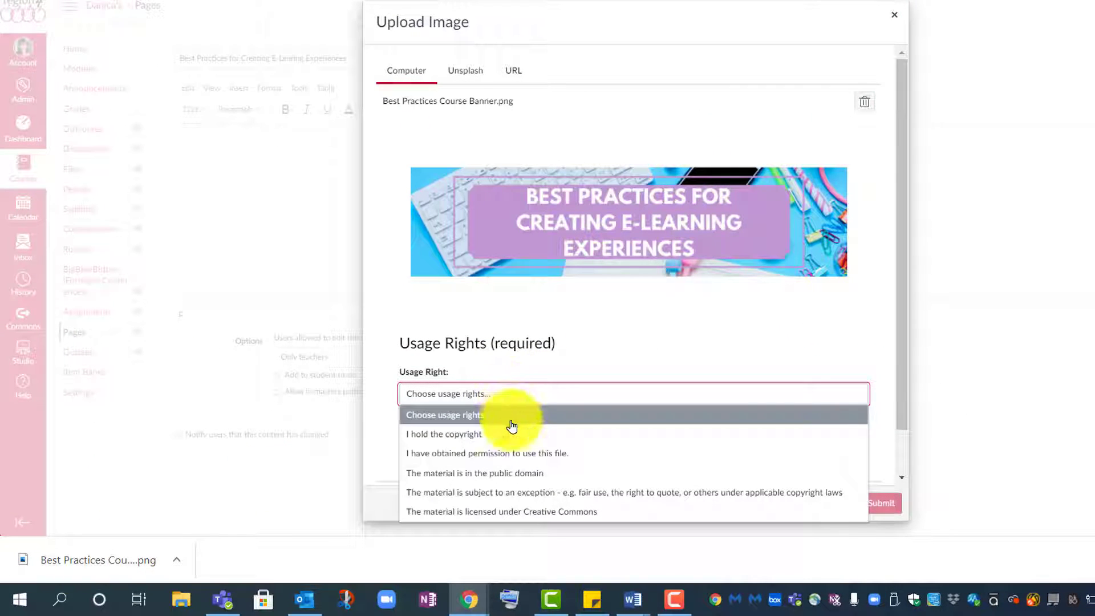
click(511, 460)
scroll(684, 376, down, 1)
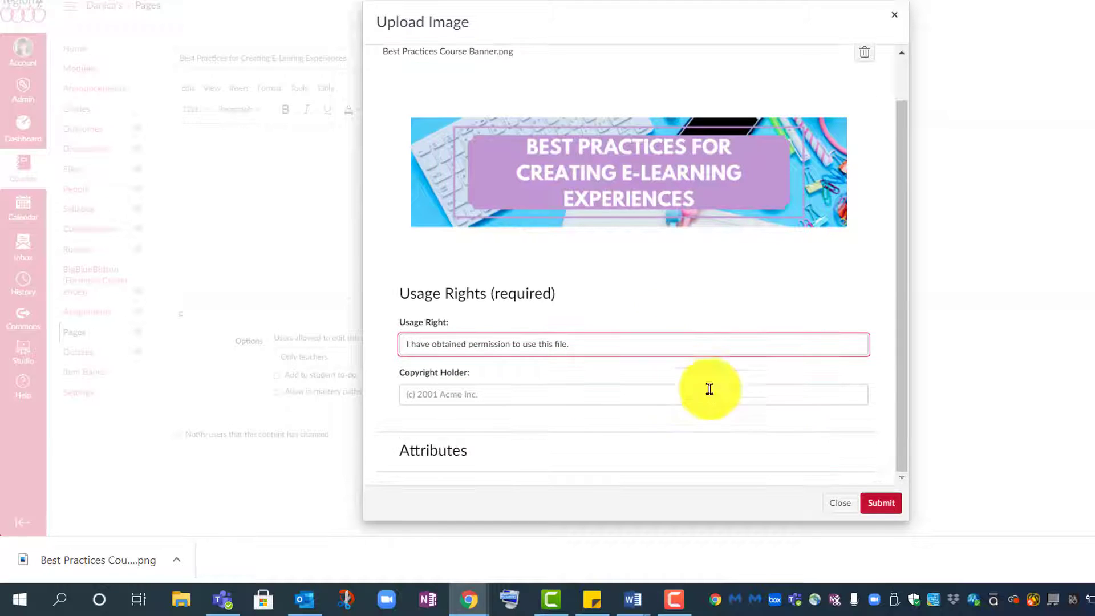
click(890, 510)
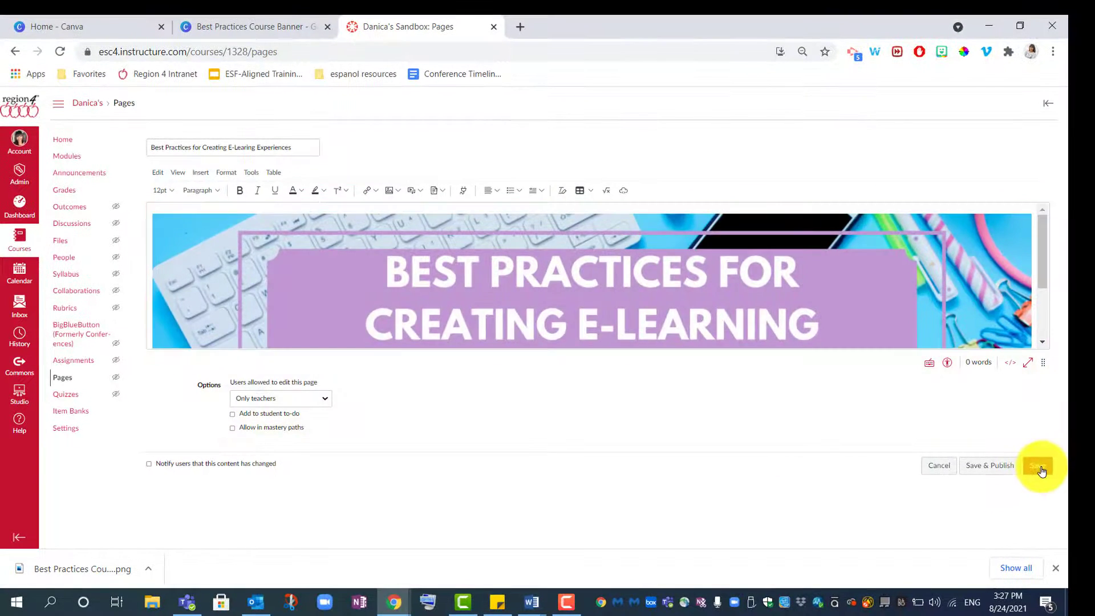
click(1080, 460)
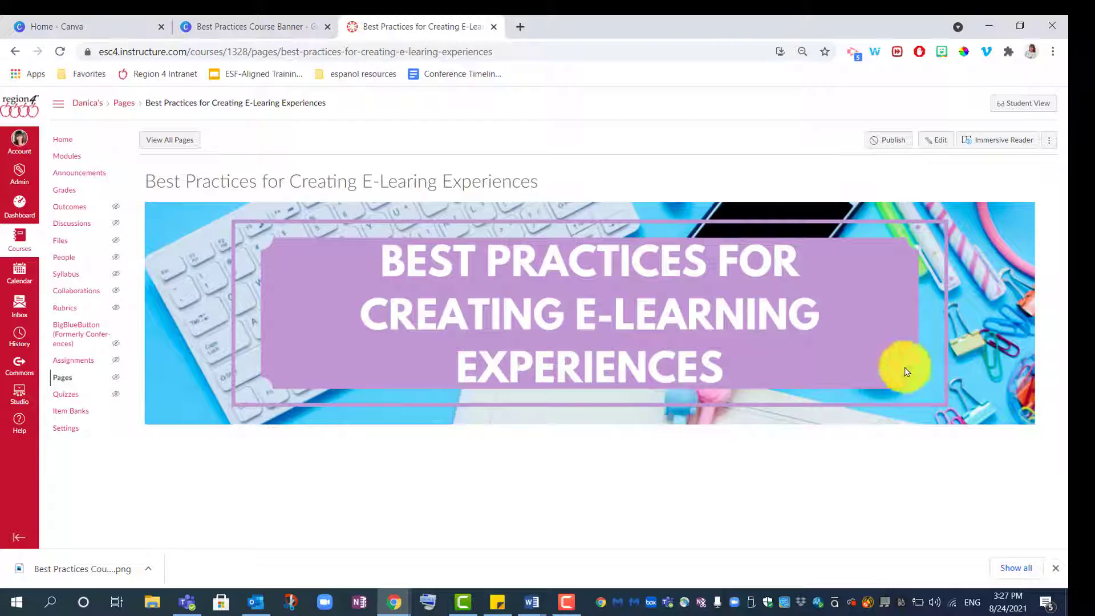
Step: Reopen the Canvas page for editing, then return to the Canva banner design and dismiss its saved-design message
click(938, 142)
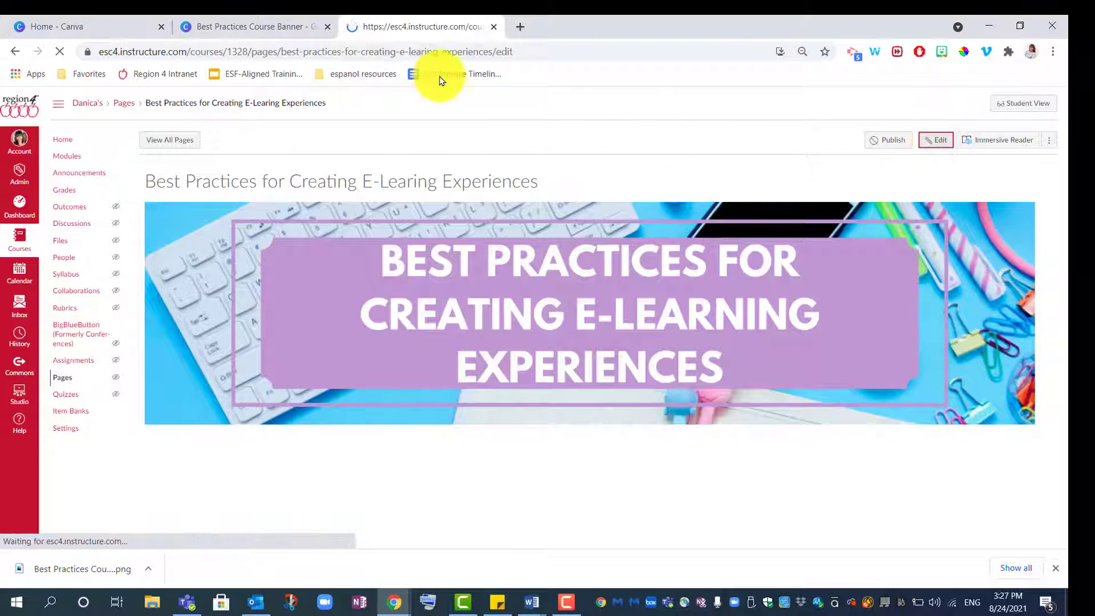
click(260, 28)
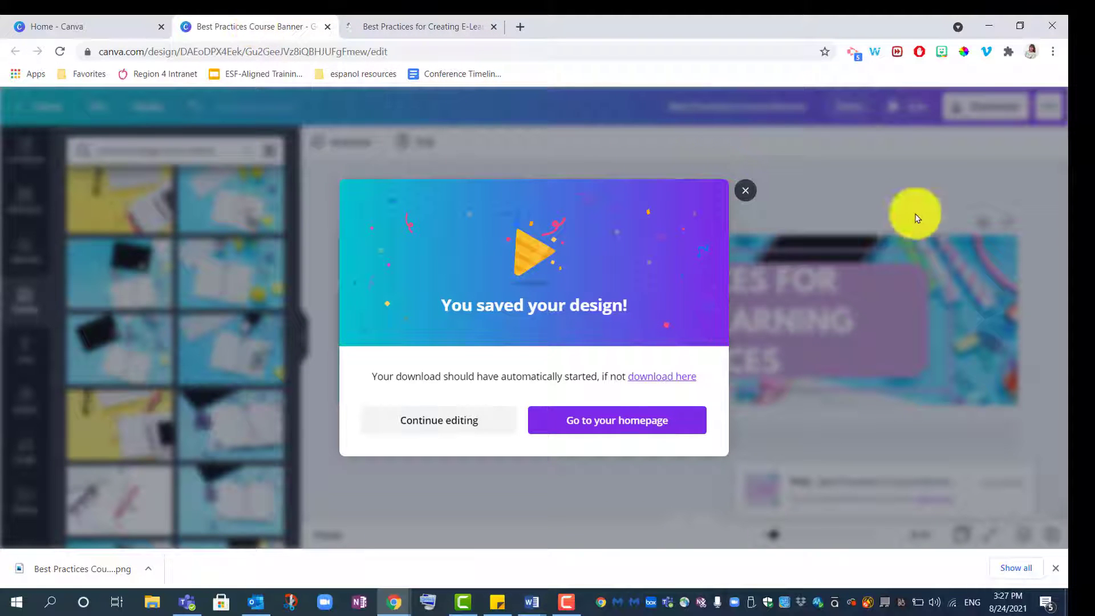
click(746, 194)
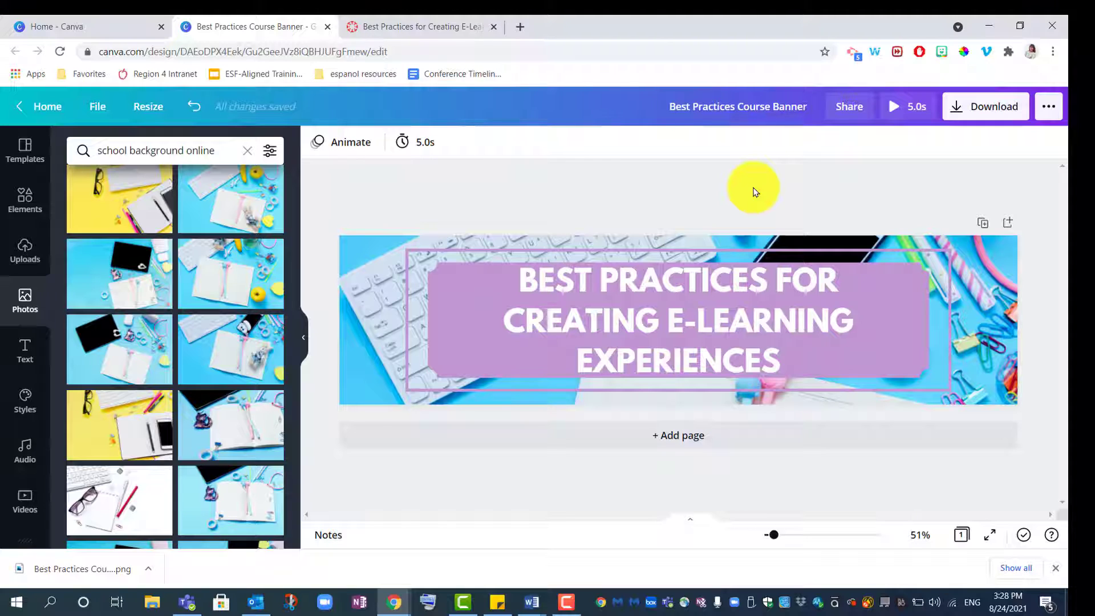
click(981, 114)
click(1038, 204)
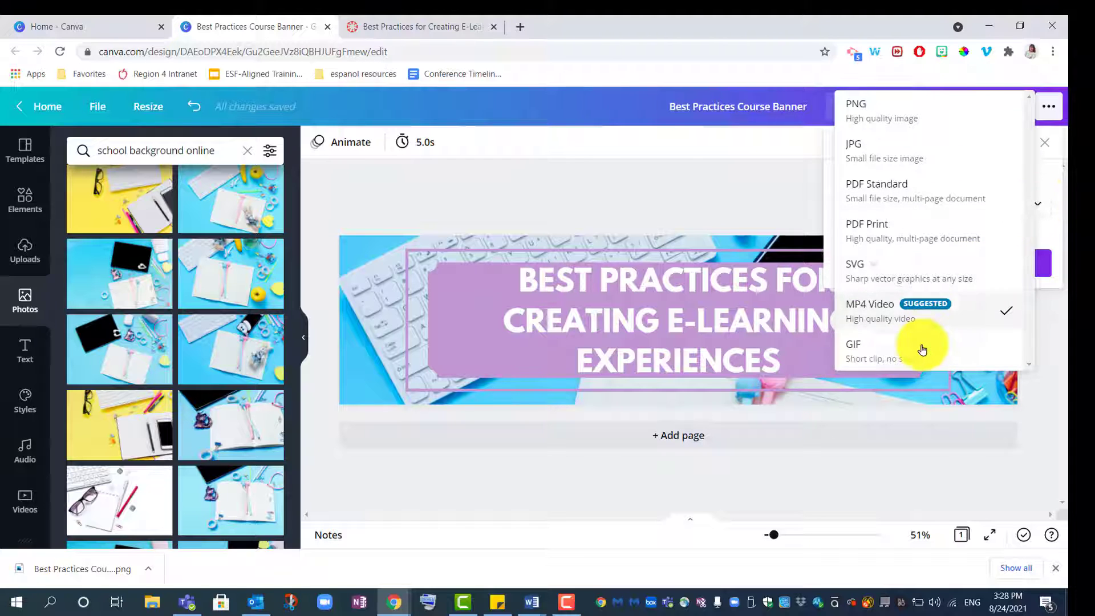
click(707, 203)
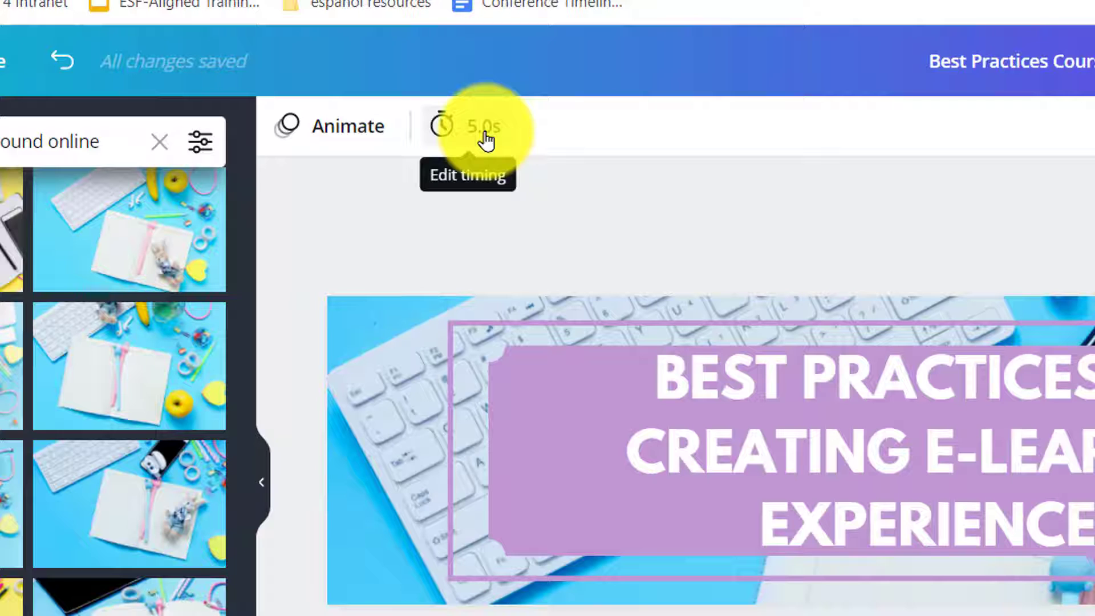
Step: Set the banner page's animation timing to 20.0 seconds
click(485, 139)
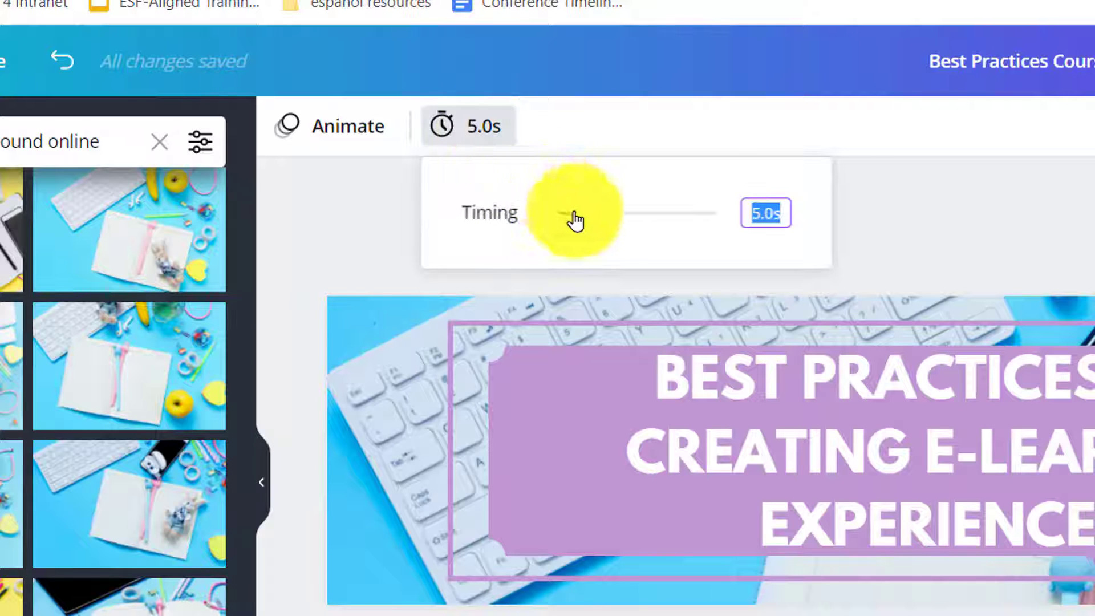
click(579, 214)
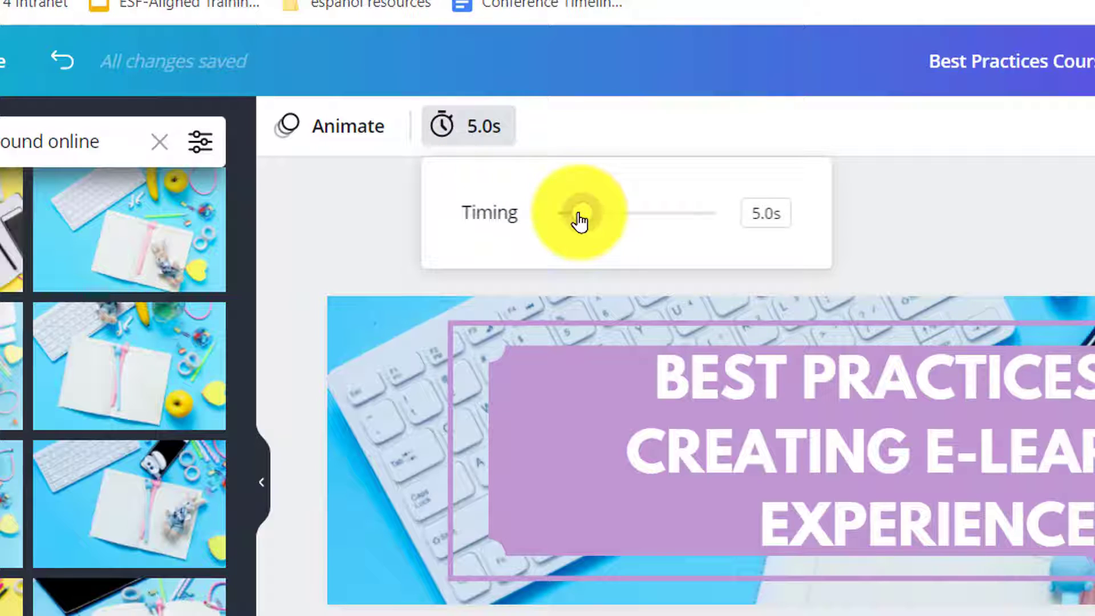
drag(584, 221, 655, 225)
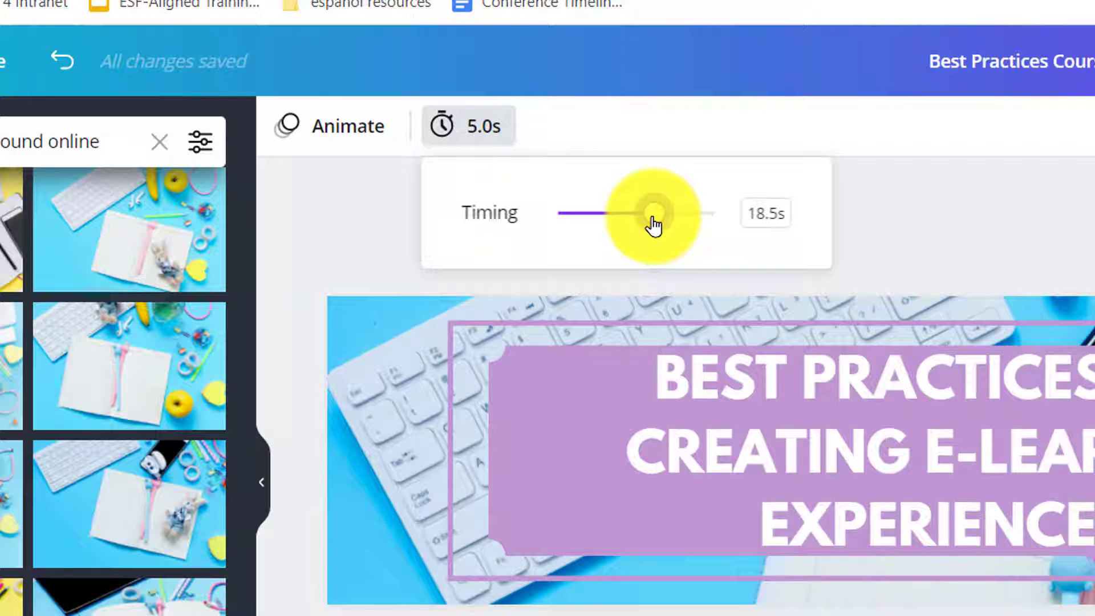
drag(663, 219, 665, 217)
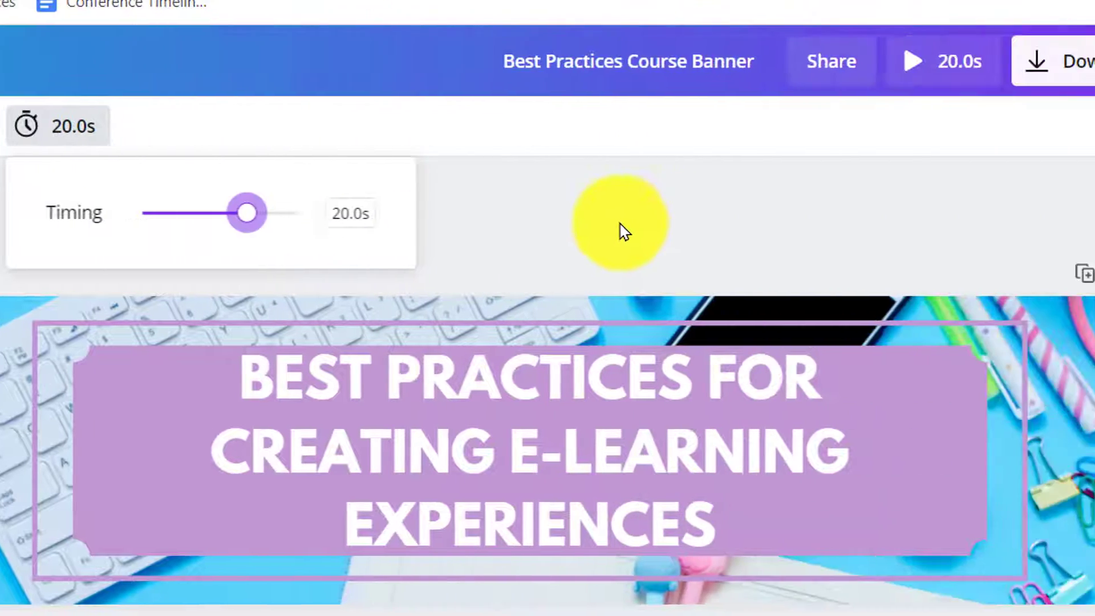
click(1037, 228)
Step: Download the animated banner as a GIF
click(935, 69)
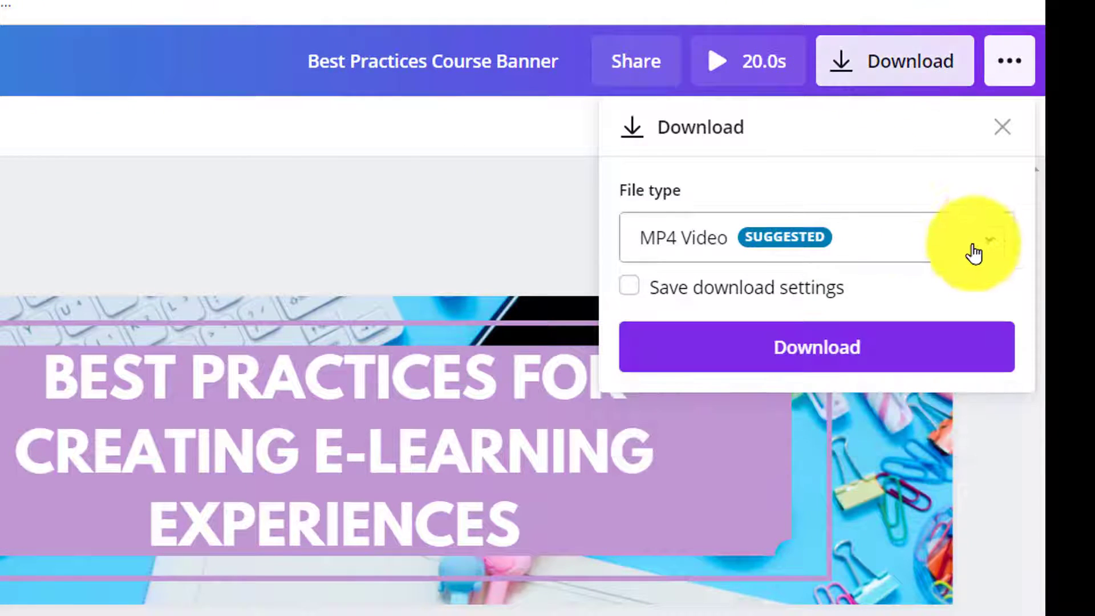
click(992, 241)
click(775, 510)
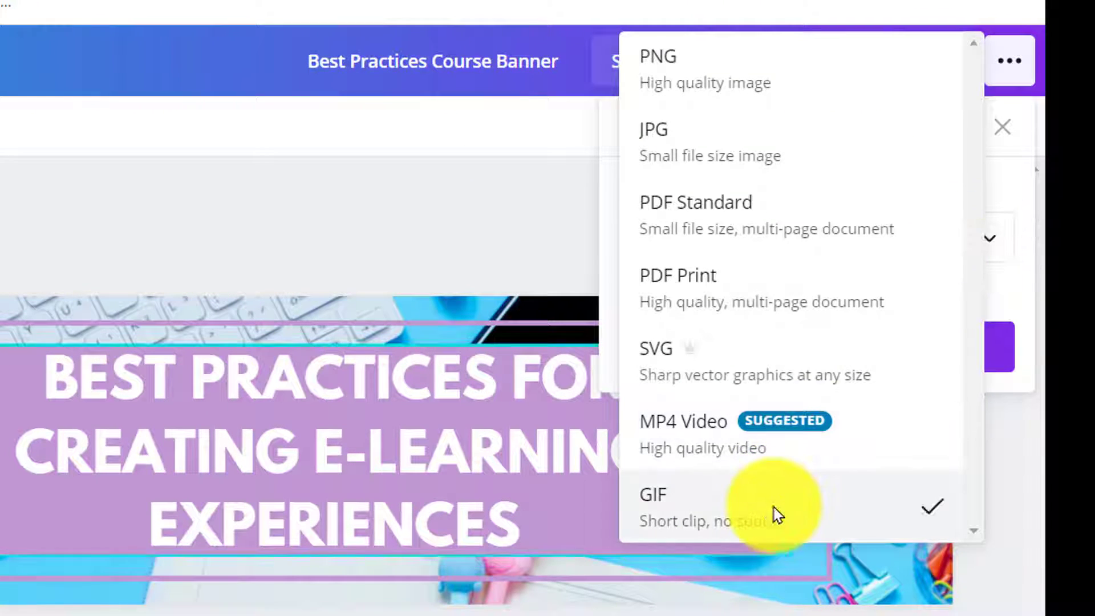
click(895, 338)
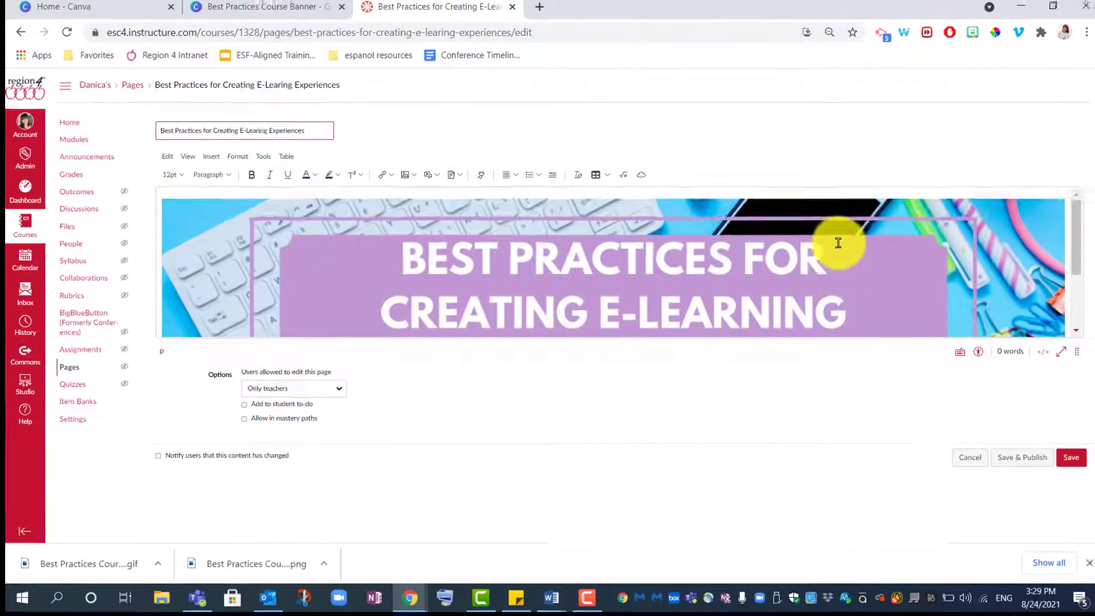
Step: In the Canvas page editor, enlarge the content area and delete the static banner image
scroll(834, 244, down, 2)
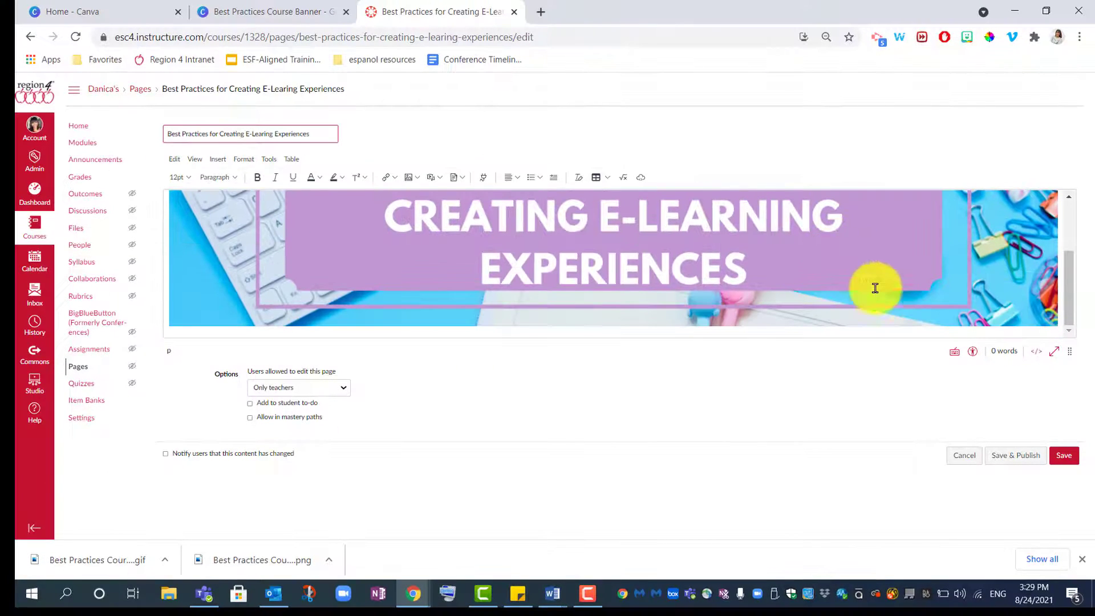
drag(1069, 352, 1076, 468)
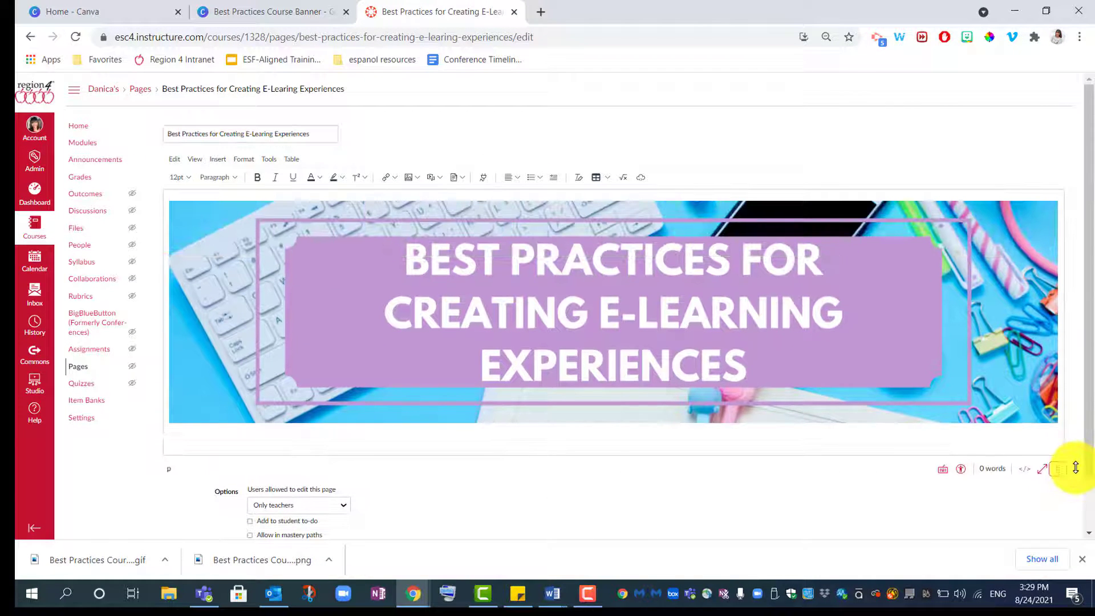
scroll(929, 359, down, 1)
click(936, 297)
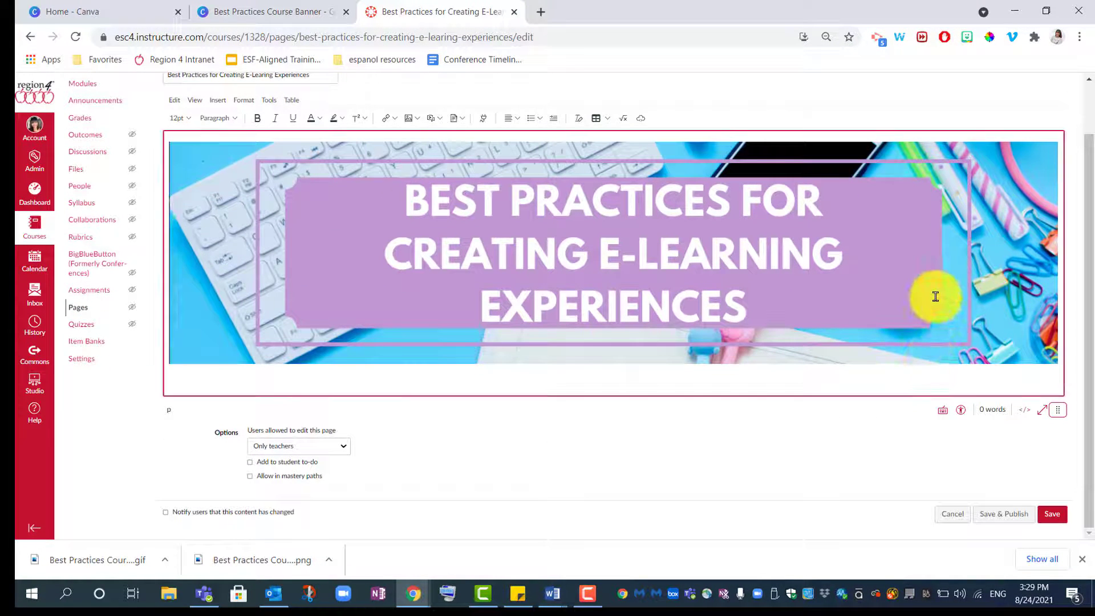
click(935, 297)
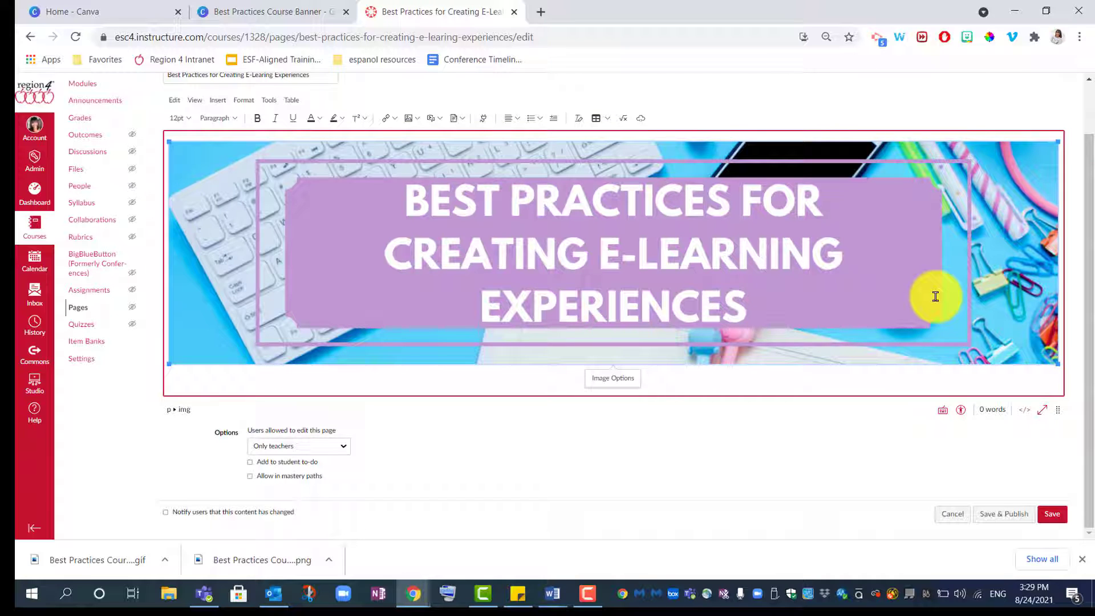
key(Delete)
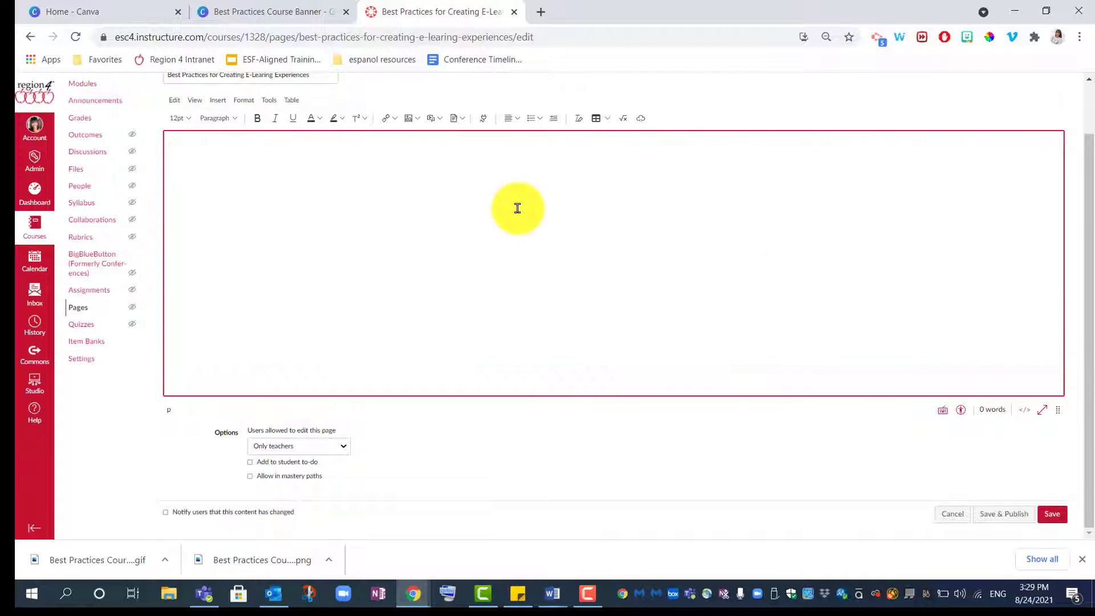
Step: Add Best Practices Course Banner.gif as an uploaded image for the emptied page content
scroll(516, 208, up, 1)
click(416, 179)
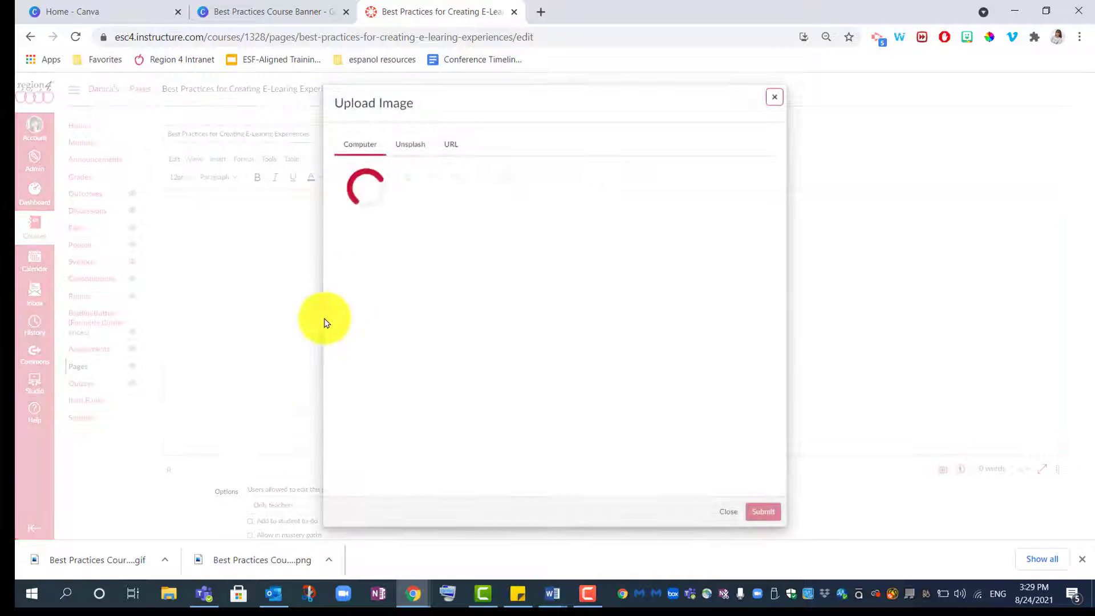
drag(81, 559, 502, 294)
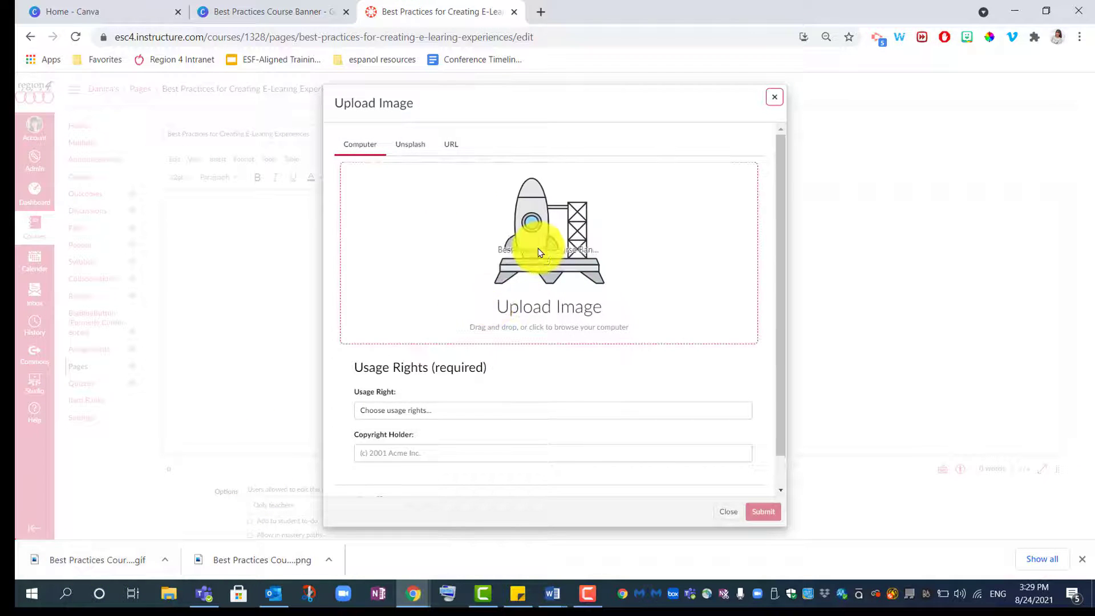
Step: Set the GIF's usage right to "I have obtained permission to use this file", submit it and save the page
click(459, 418)
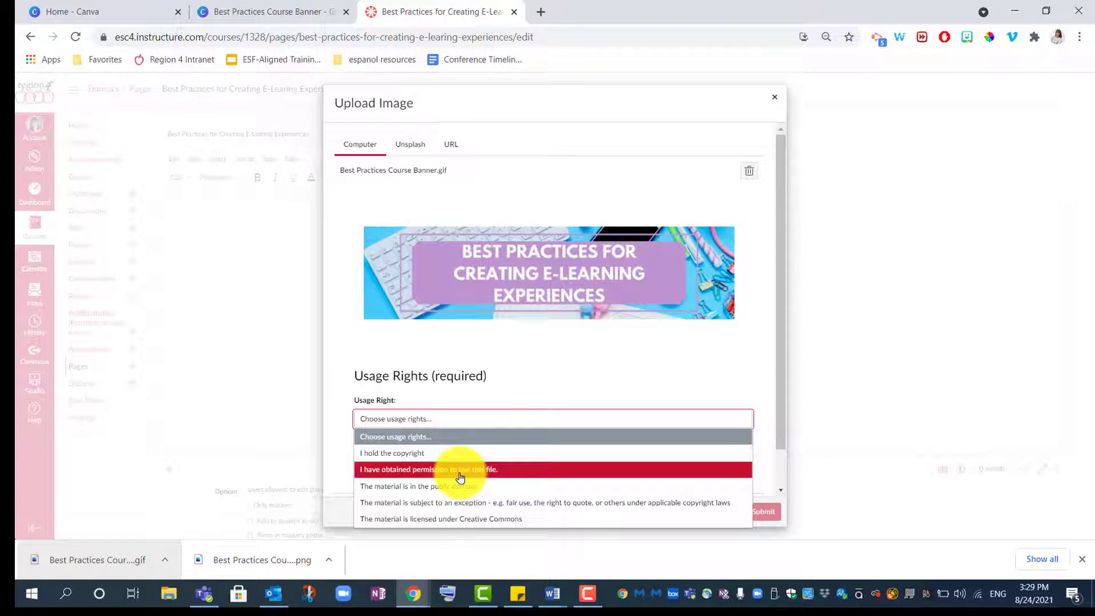
click(460, 470)
click(763, 512)
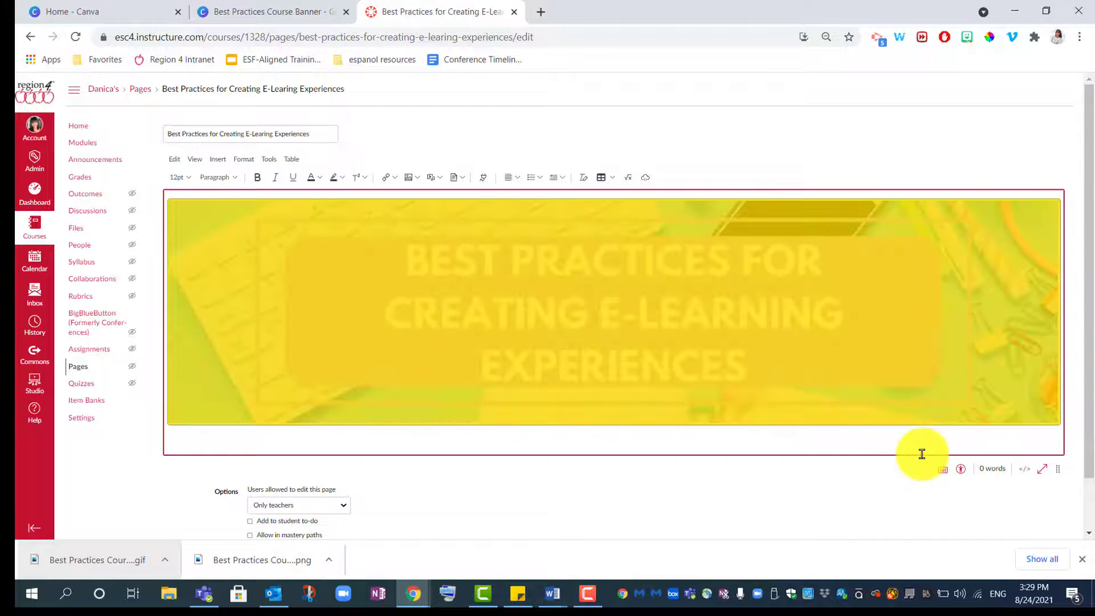
scroll(1044, 508, down, 1)
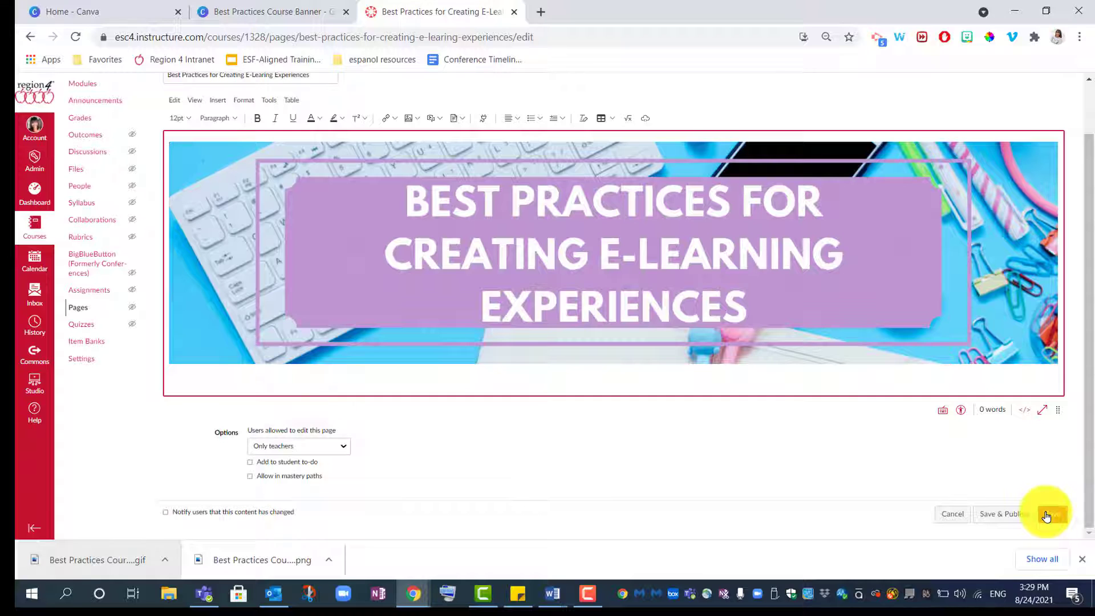
click(1051, 515)
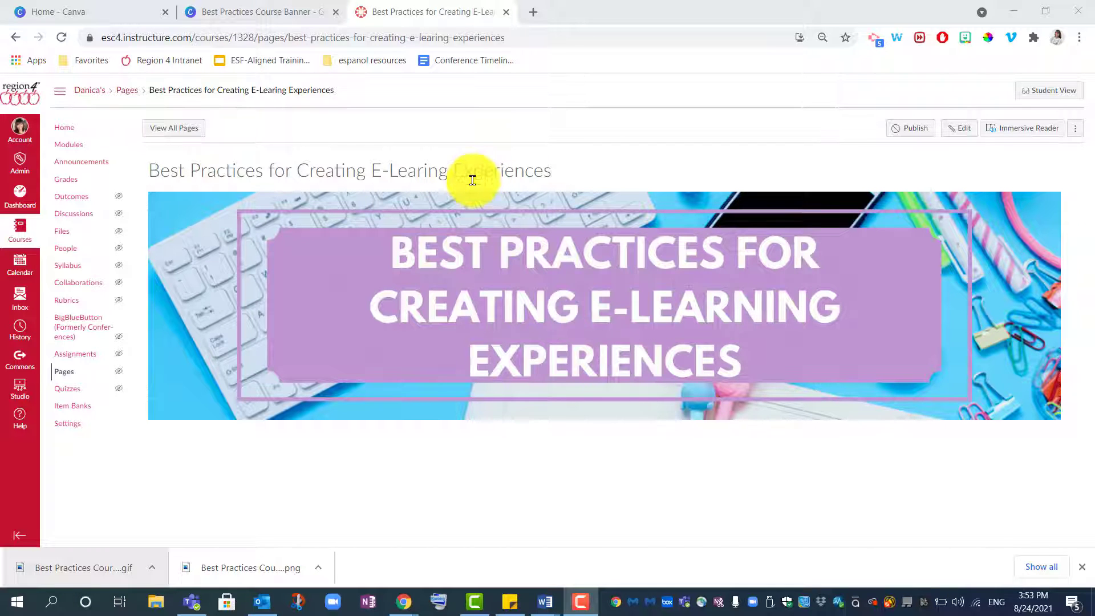
Step: Open the Canvas dashboard, and switch back to the banner design in Canva, dismissing its saved-design dialog
click(15, 210)
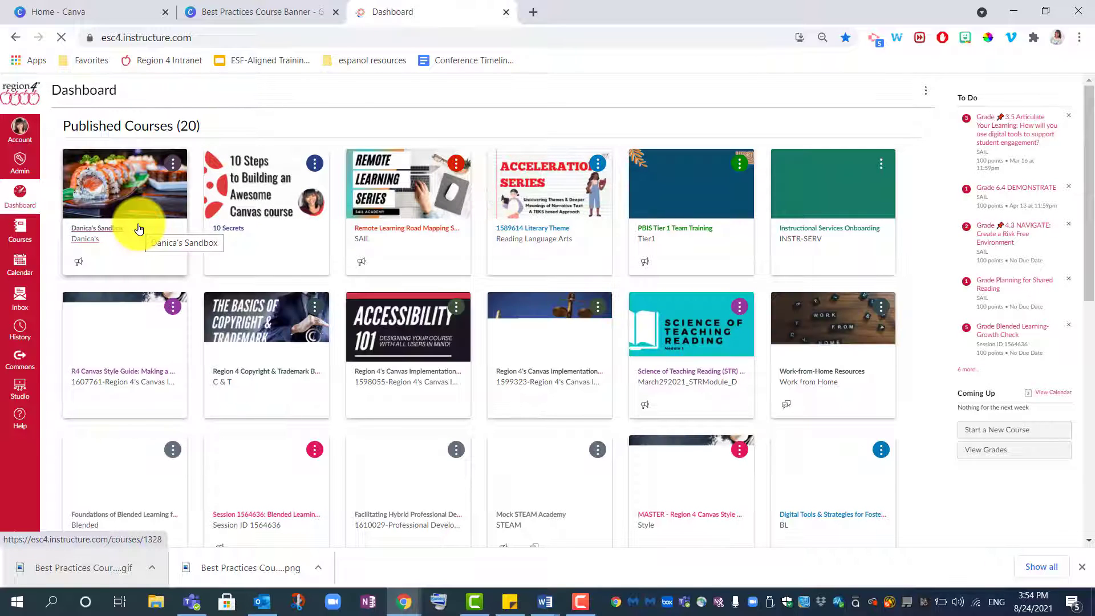
click(245, 12)
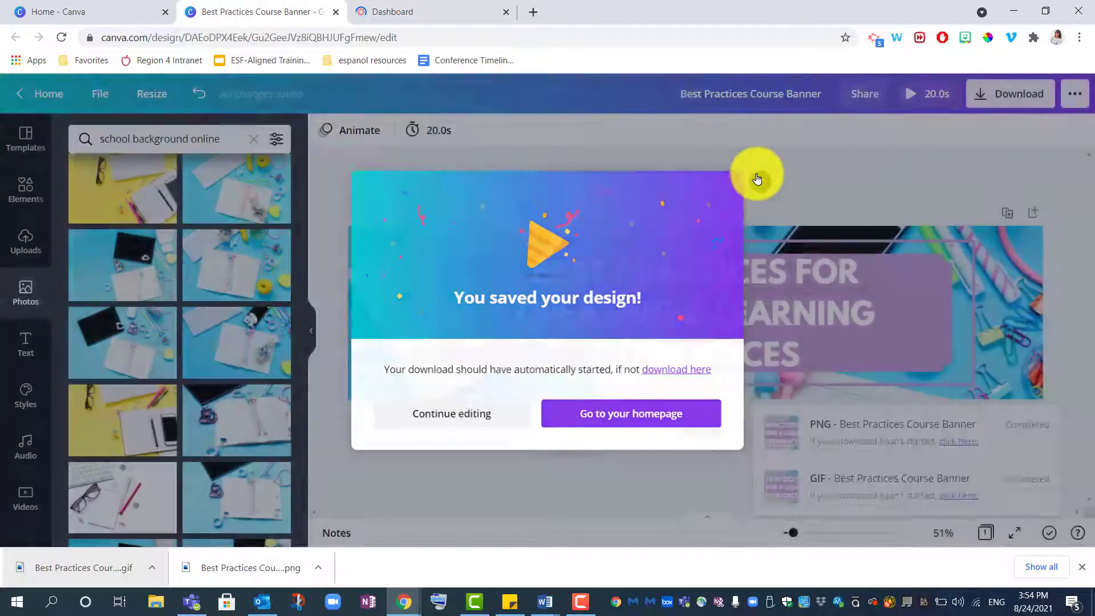
click(760, 178)
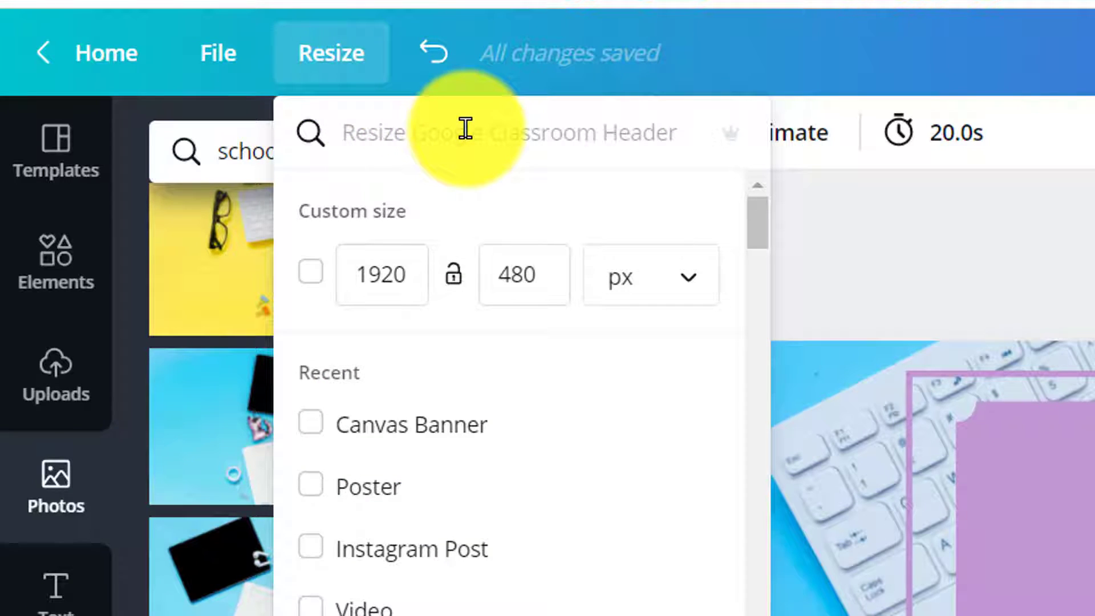
Step: Find the YouTube Thumbnail format among the resize options and create a copy of the banner at that 1280 × 720 px size
text(youtube)
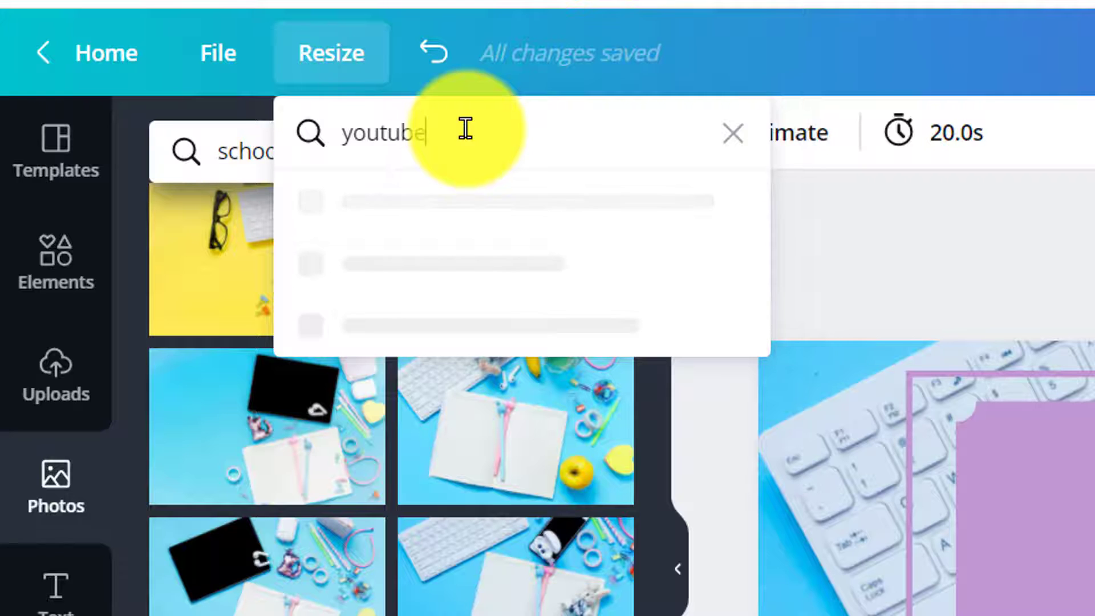
text( thumb)
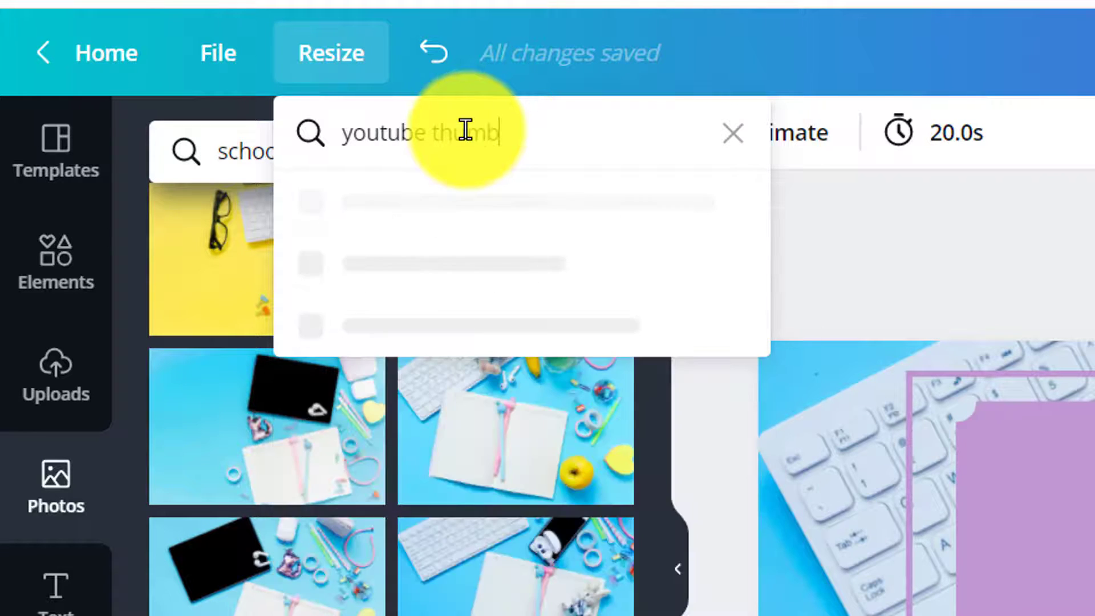
text(nail)
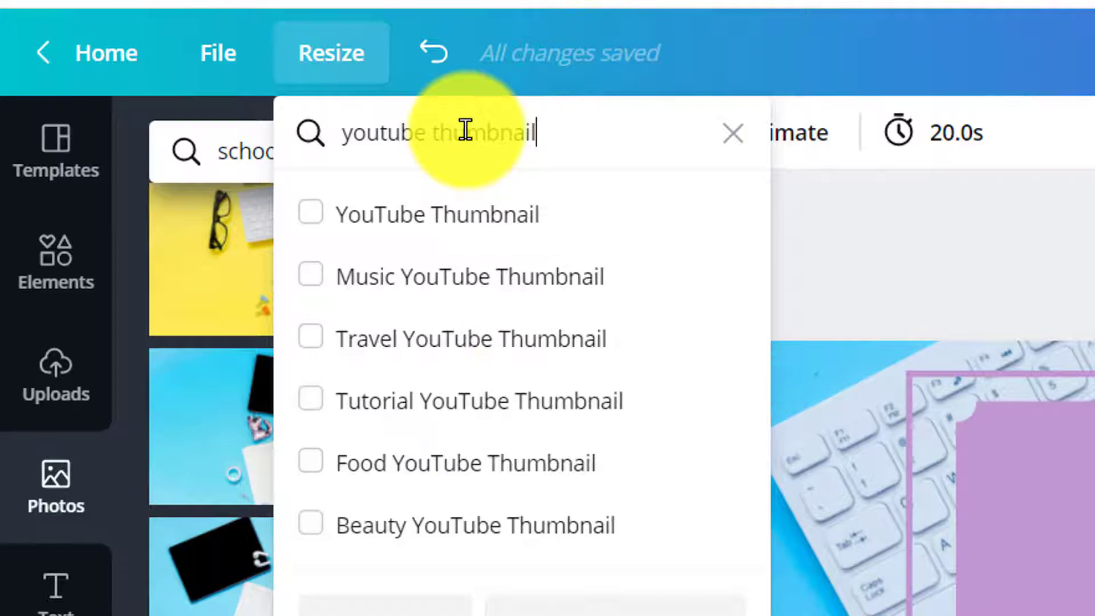
click(311, 217)
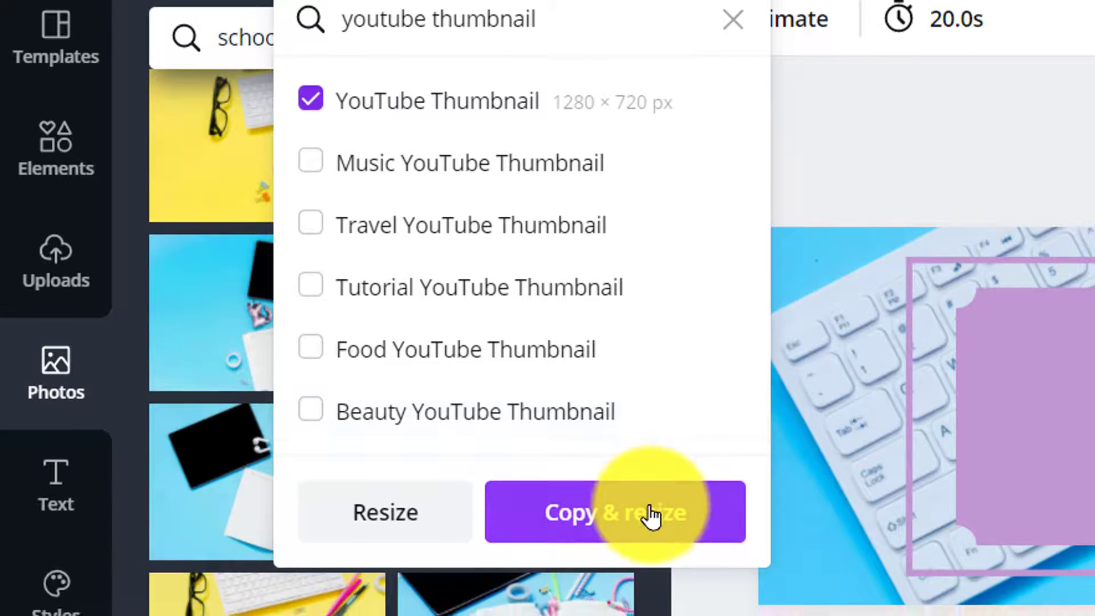
click(651, 510)
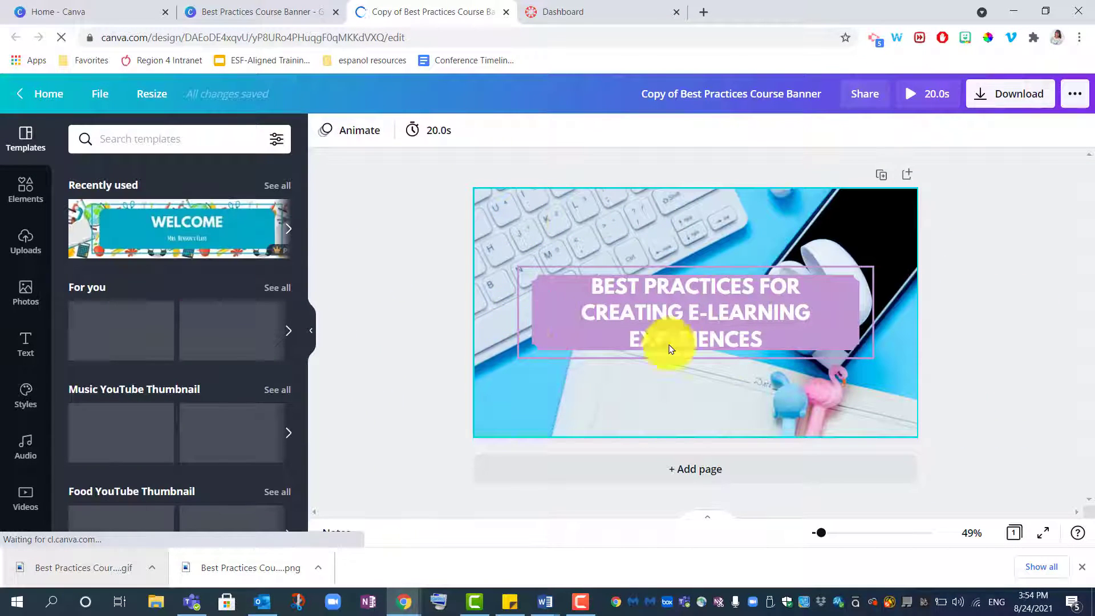
Step: Select the title text, purple label and outline frame together and enlarge them to nearly fill the width of the resized design
click(744, 319)
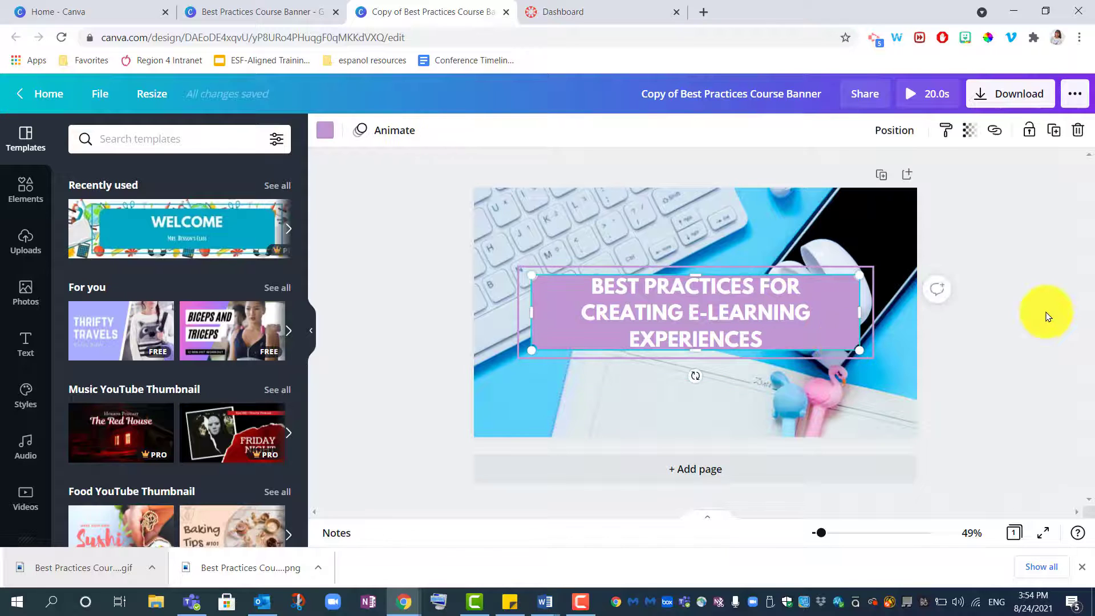
click(463, 242)
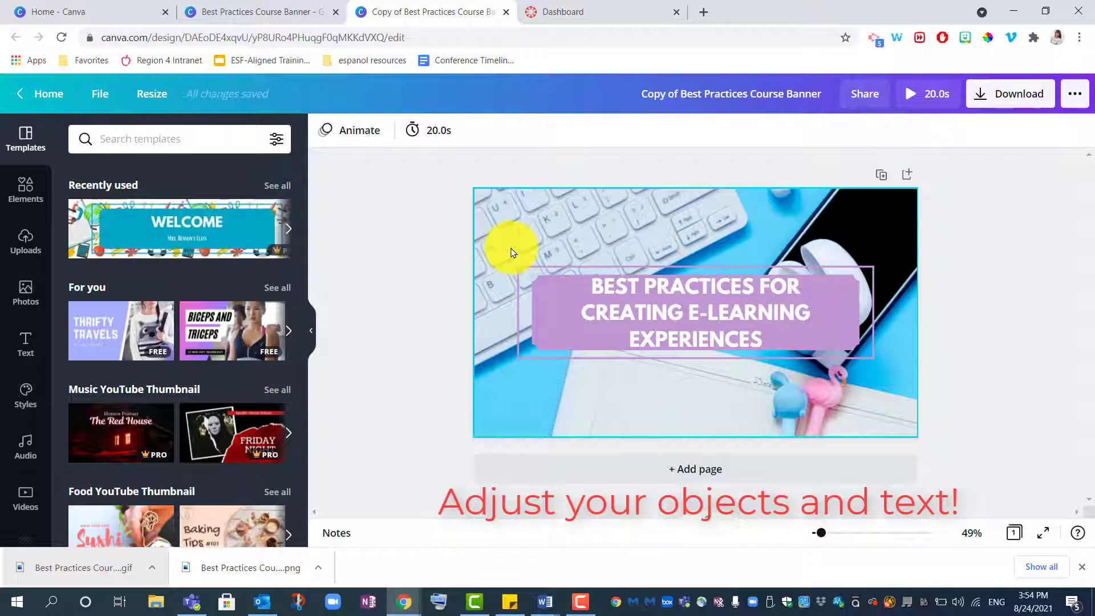
drag(507, 253, 899, 421)
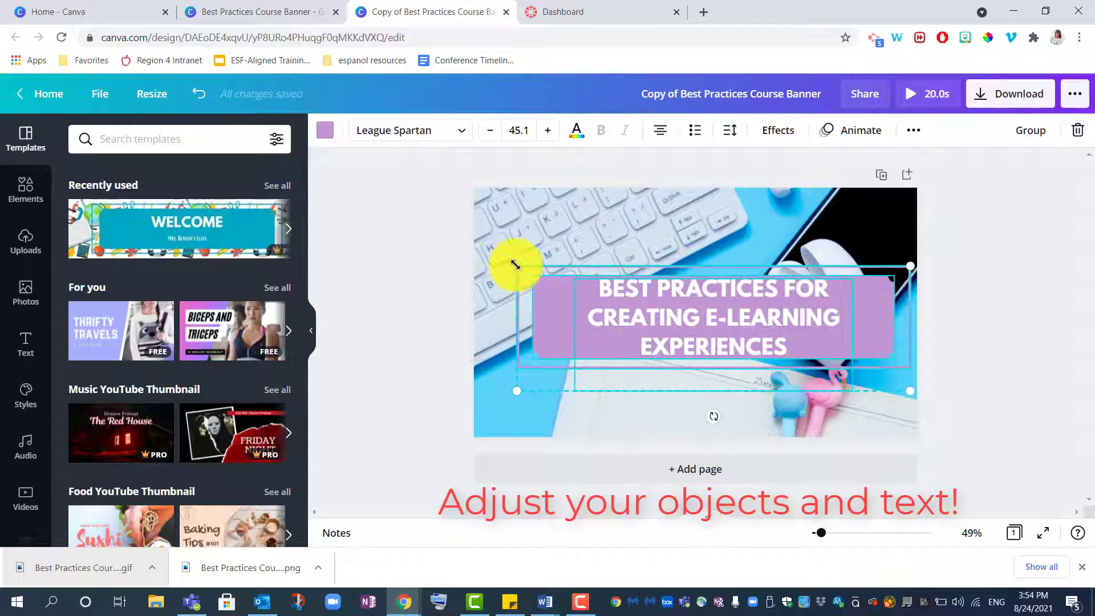
drag(511, 262, 471, 232)
click(1025, 265)
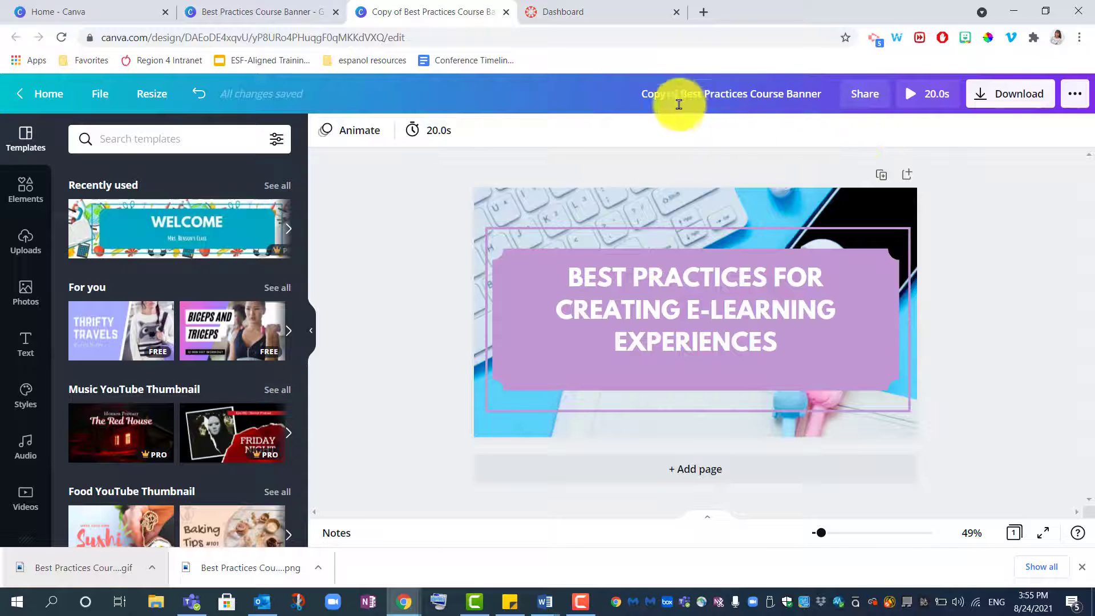
Step: Rename the copied design as Best Practices Course Card
drag(681, 94, 609, 98)
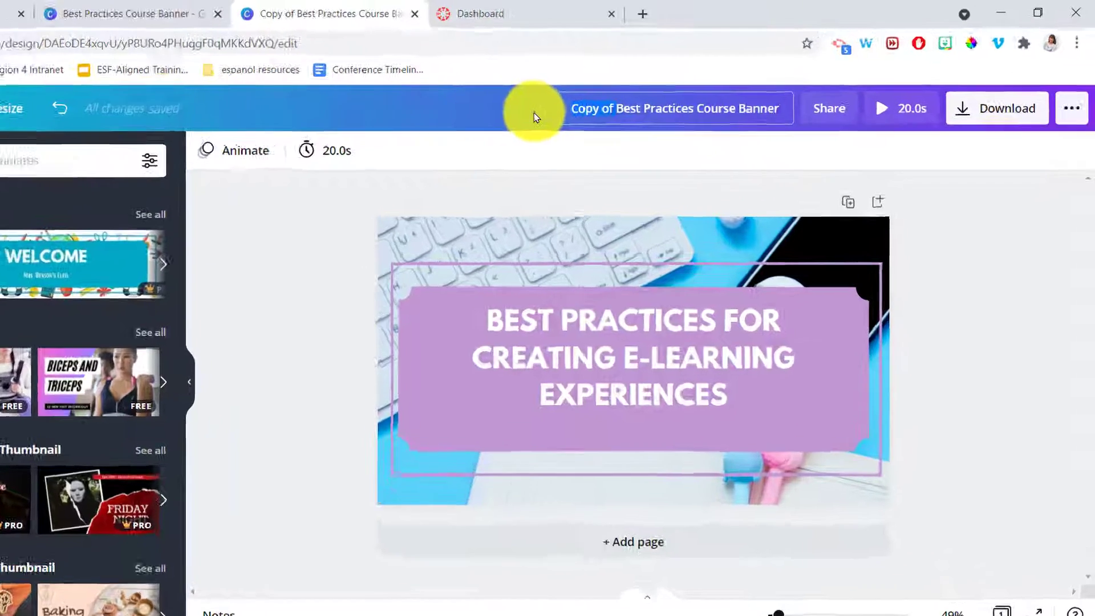
key(BackSpace)
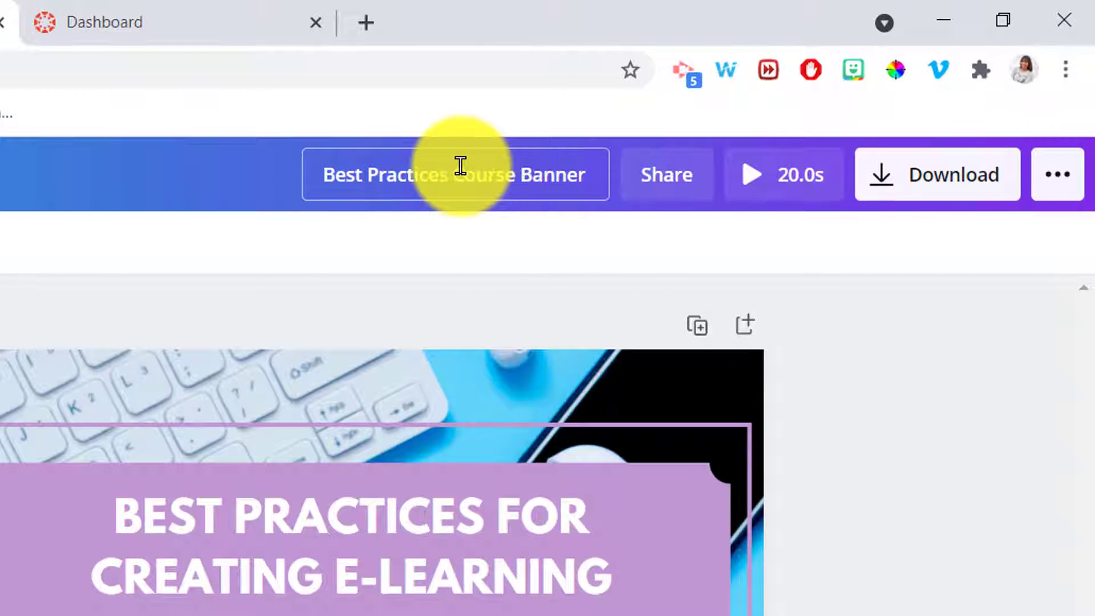
drag(518, 175, 563, 215)
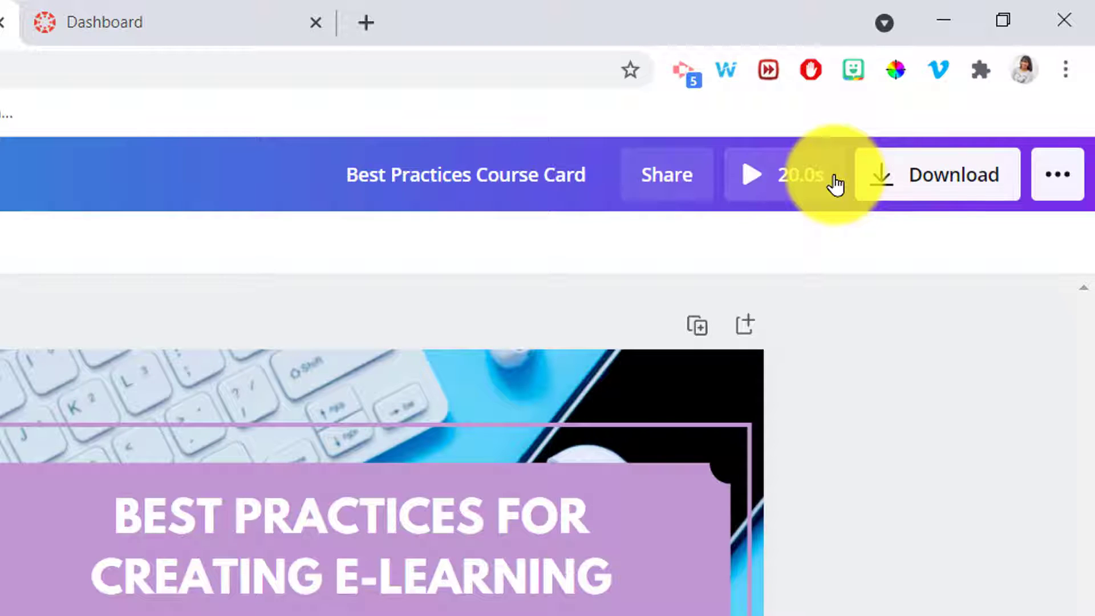
Step: Download the course card design as a GIF
click(891, 178)
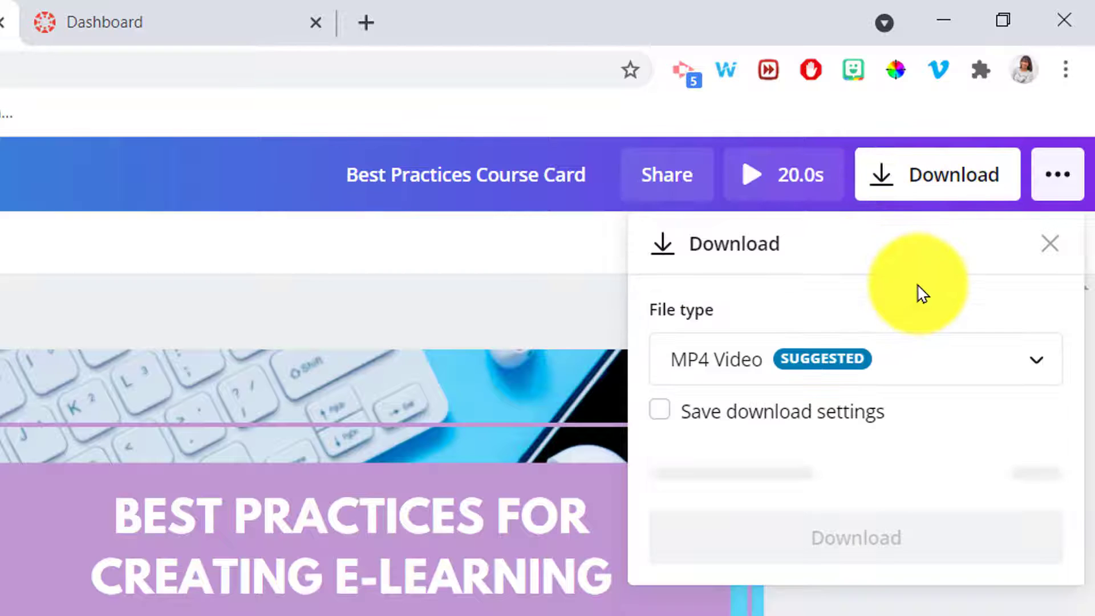
click(1044, 366)
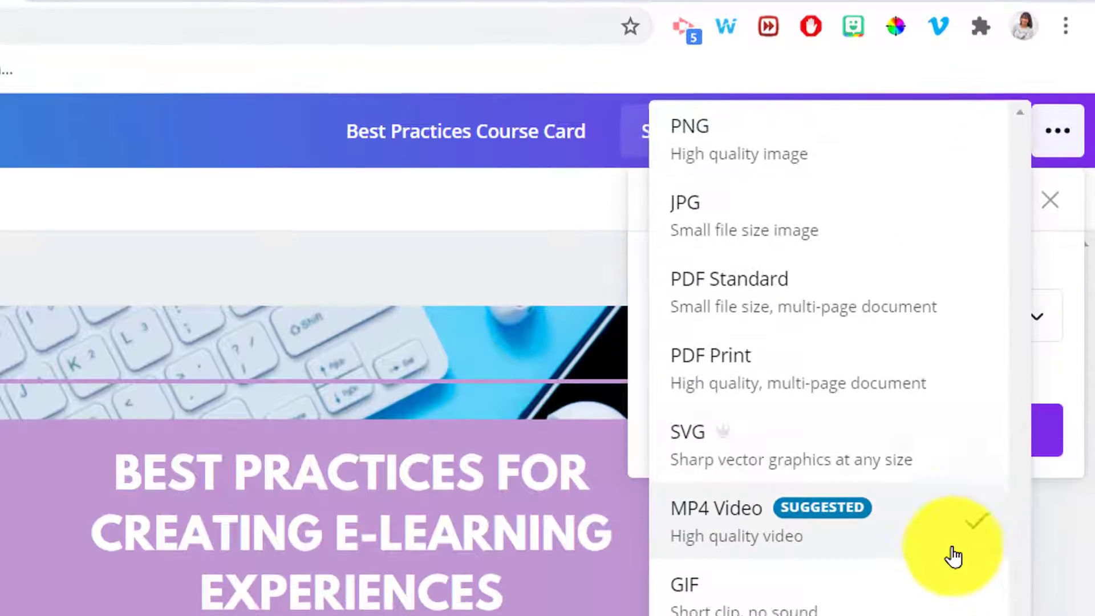
click(941, 519)
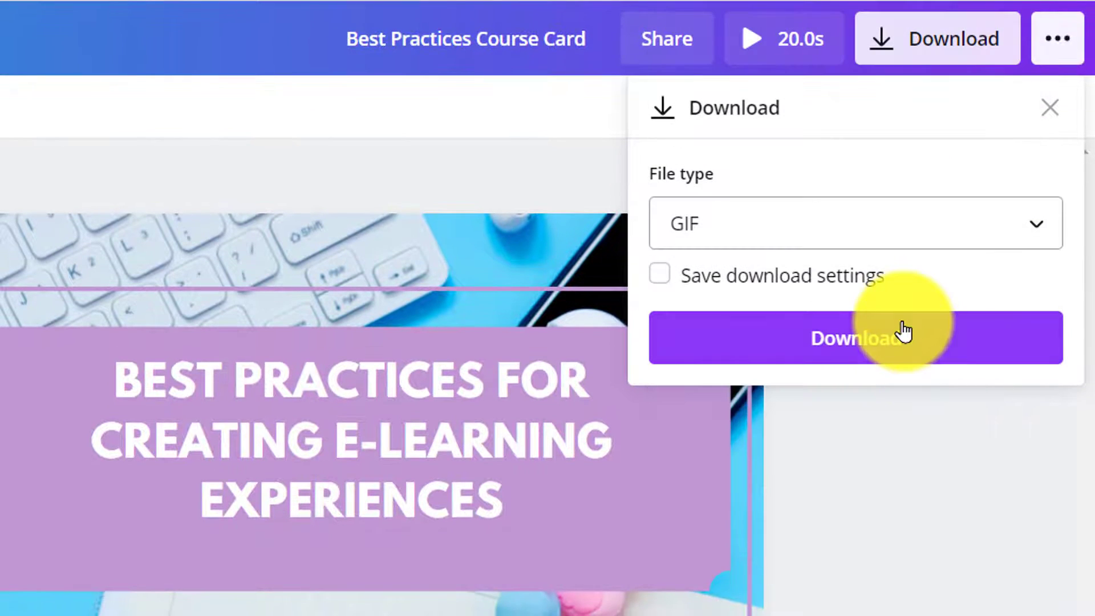
click(904, 330)
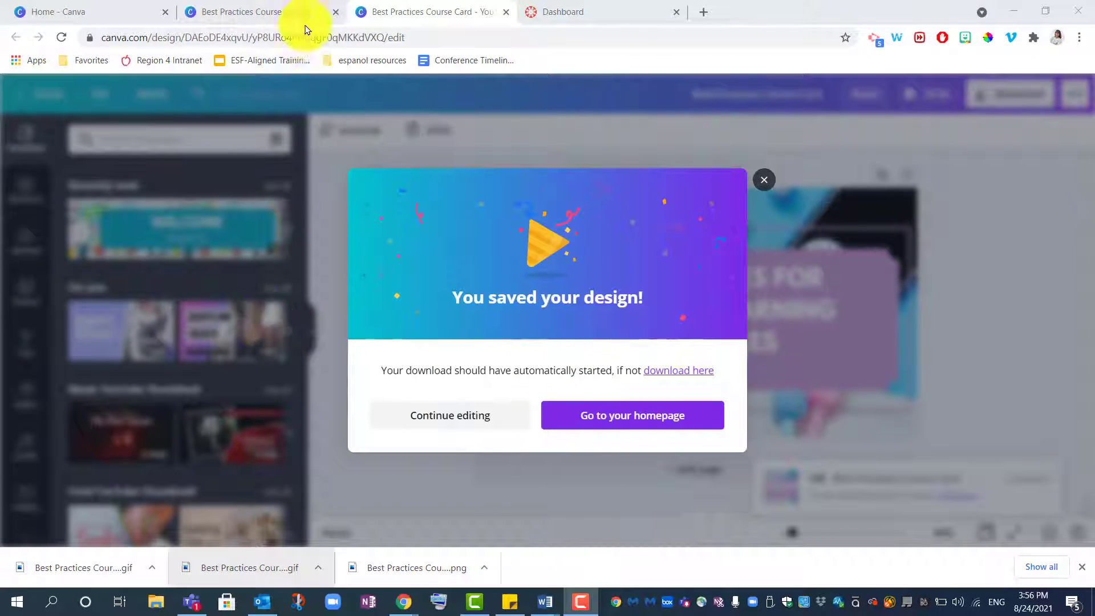
Step: Switch to Canvas and open the settings of the sandbox course from the dashboard
click(589, 7)
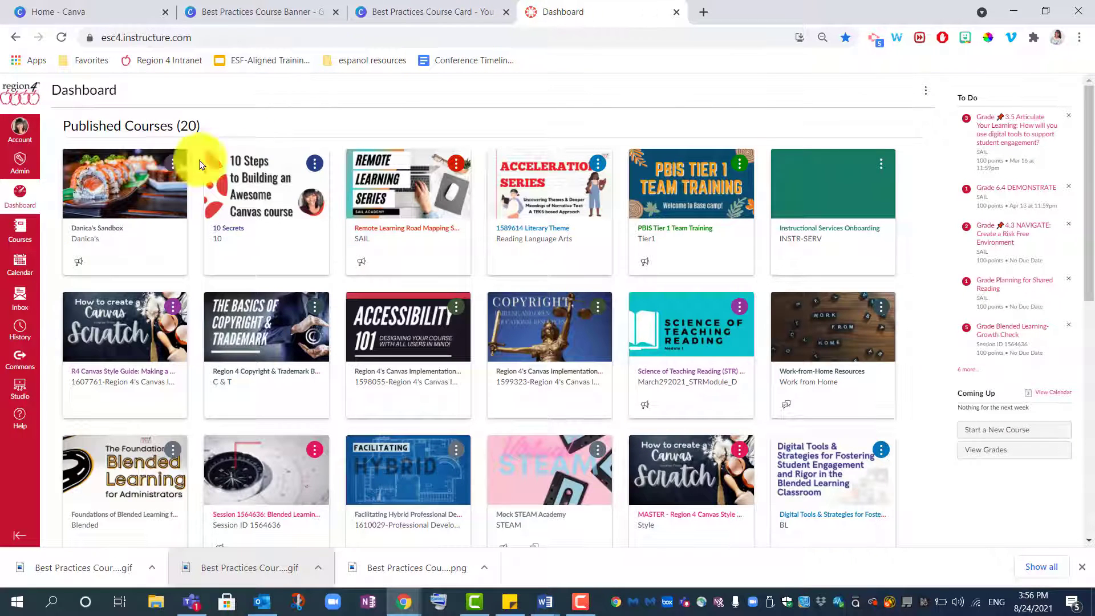
click(108, 233)
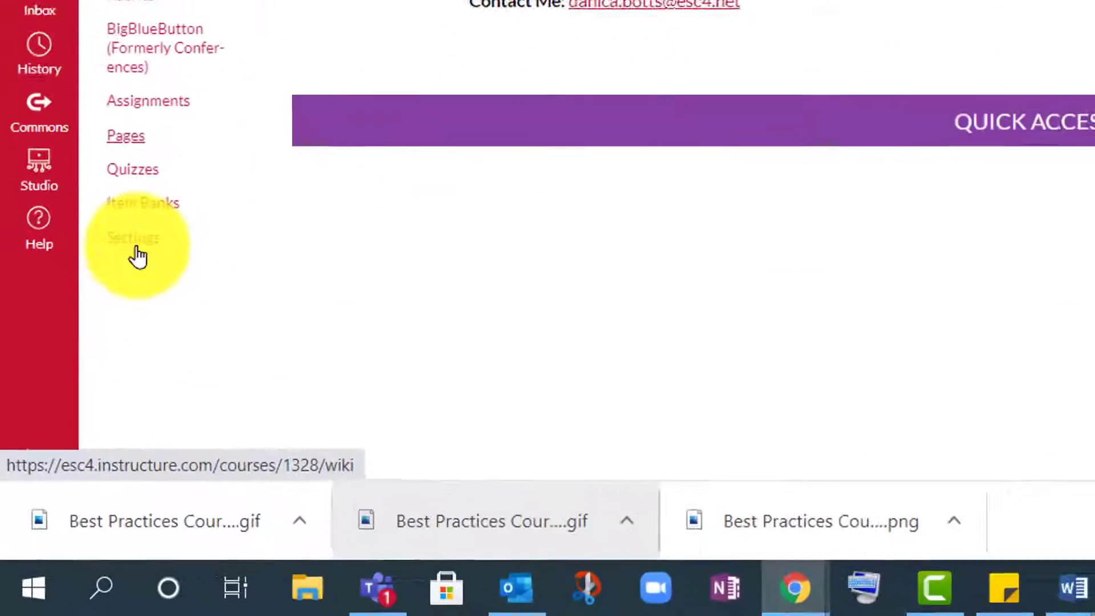
click(70, 426)
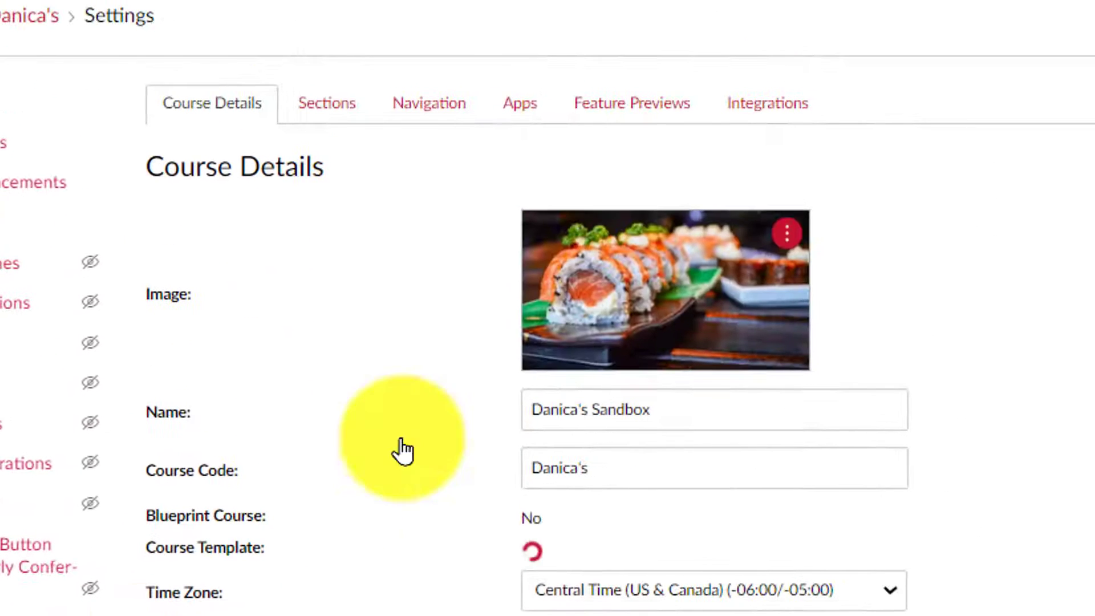
Step: Remove the sushi course image and upload the downloaded Best Practices Course Card GIF as the new course image
click(793, 246)
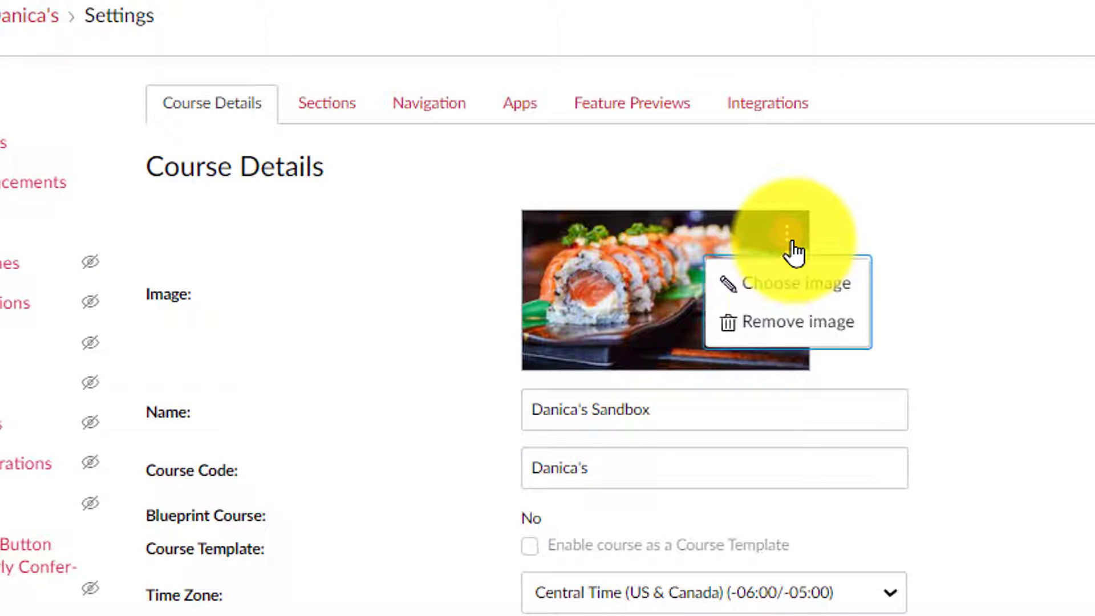
click(794, 323)
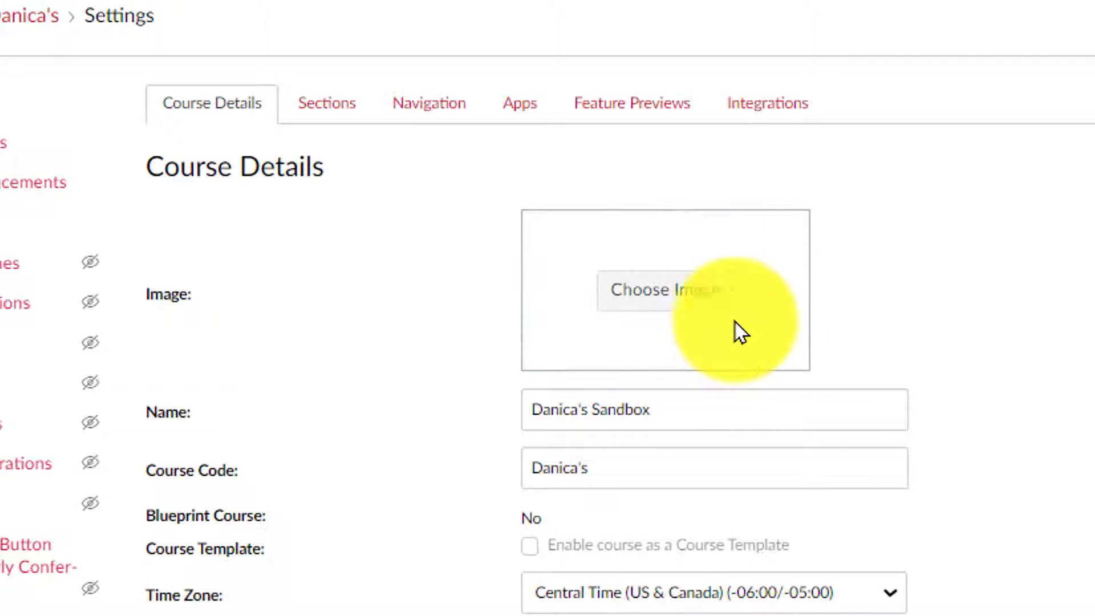
click(705, 305)
drag(107, 597, 649, 176)
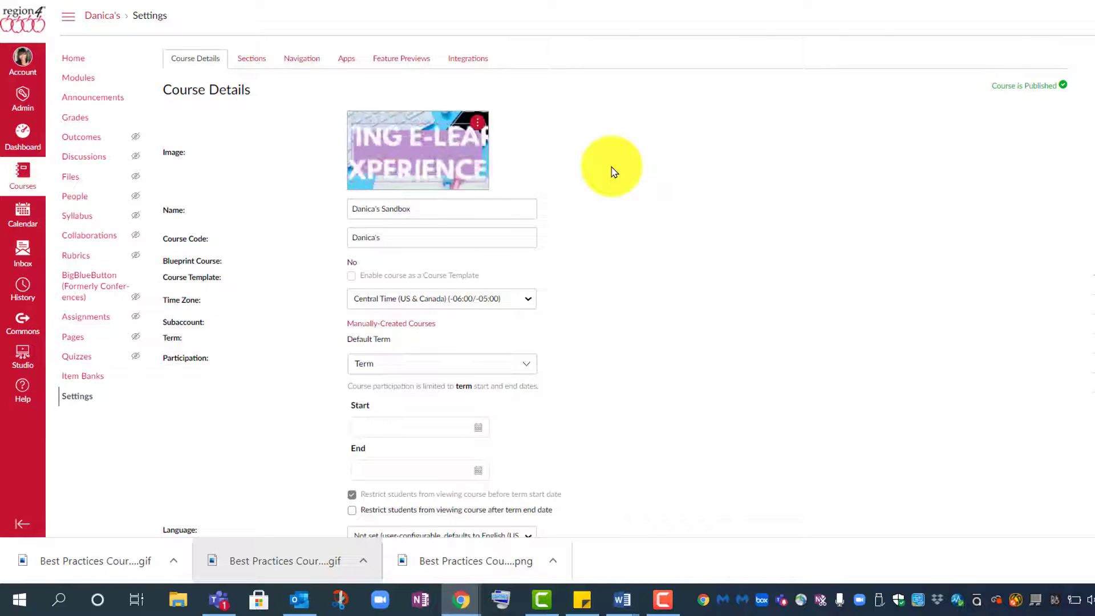
Step: Save the updated course details and return to the dashboard
scroll(936, 399, down, 7)
click(1019, 489)
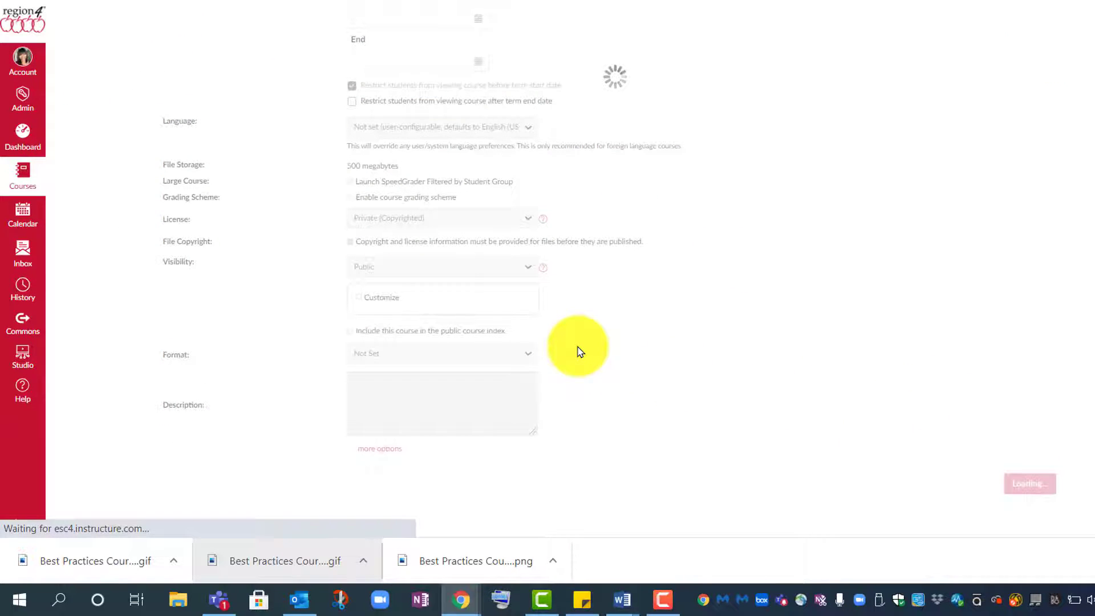
click(32, 142)
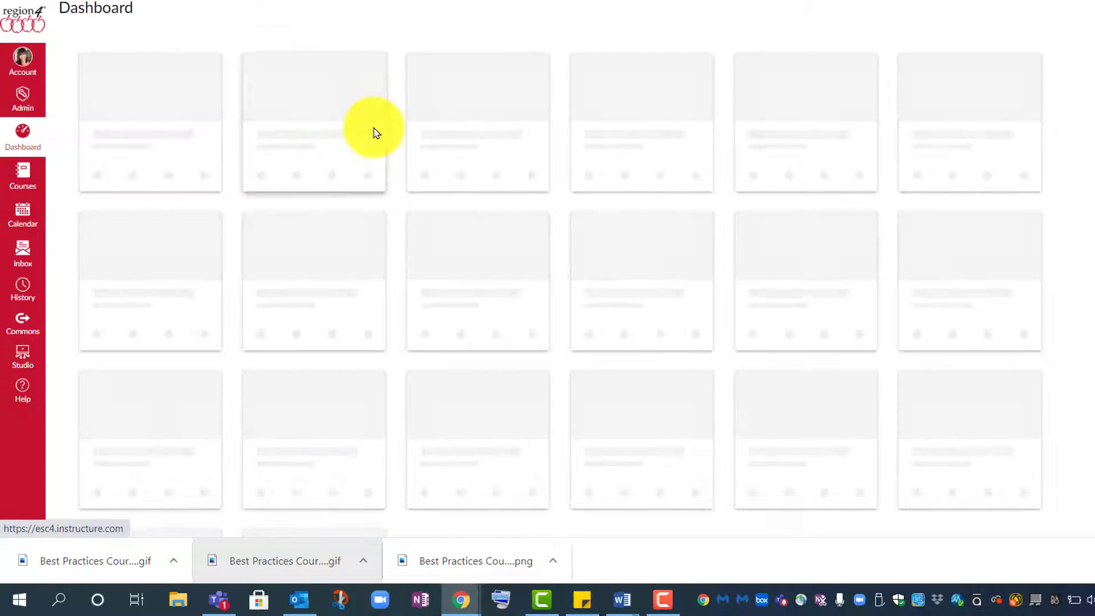